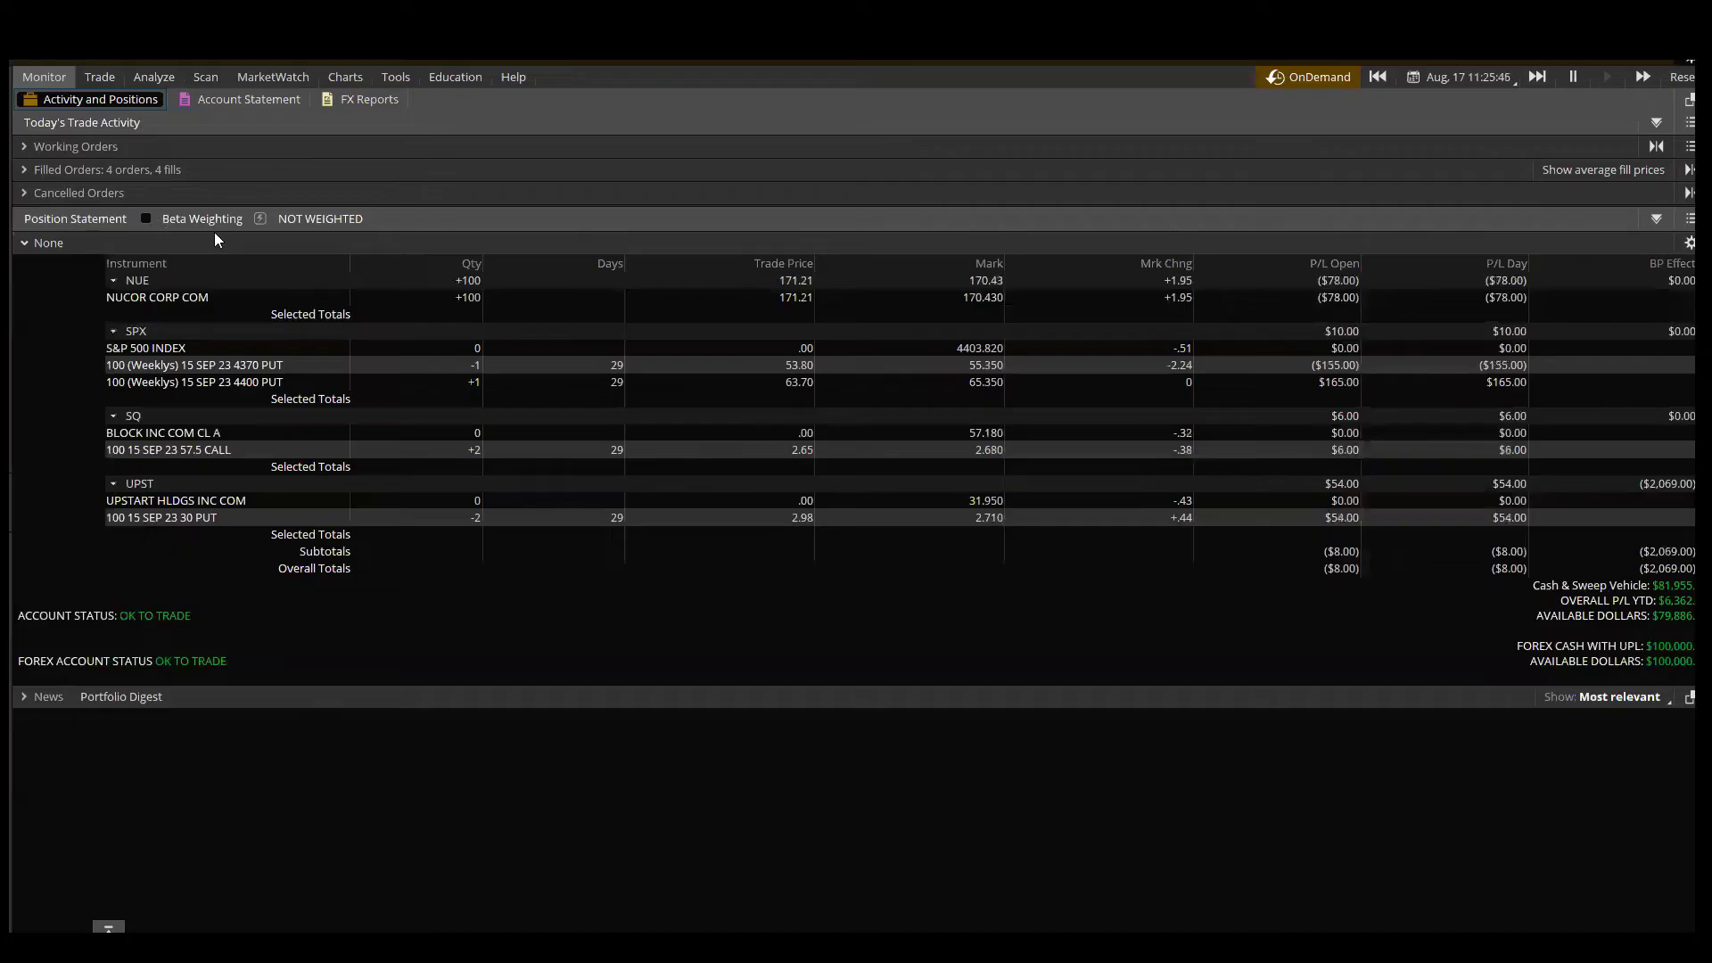
# Turn on beta weighting for the position statement and weight the positions to SPY
pyautogui.click(146, 219)
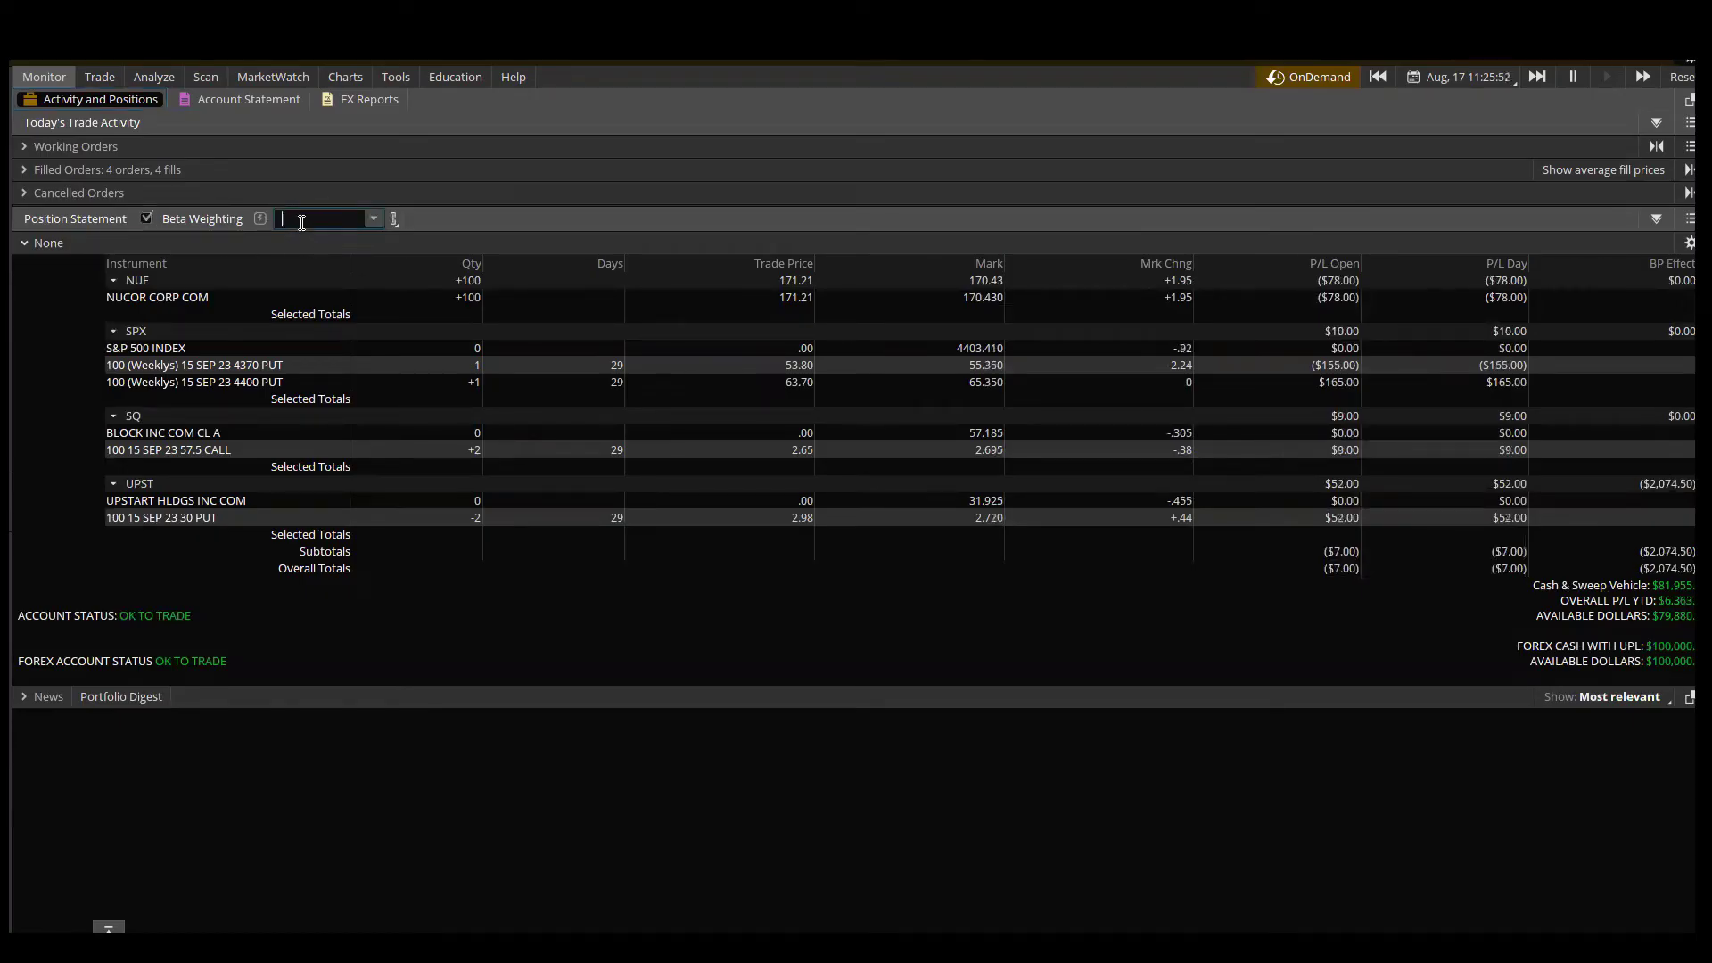
pyautogui.write('SPY')
pyautogui.press('Return')
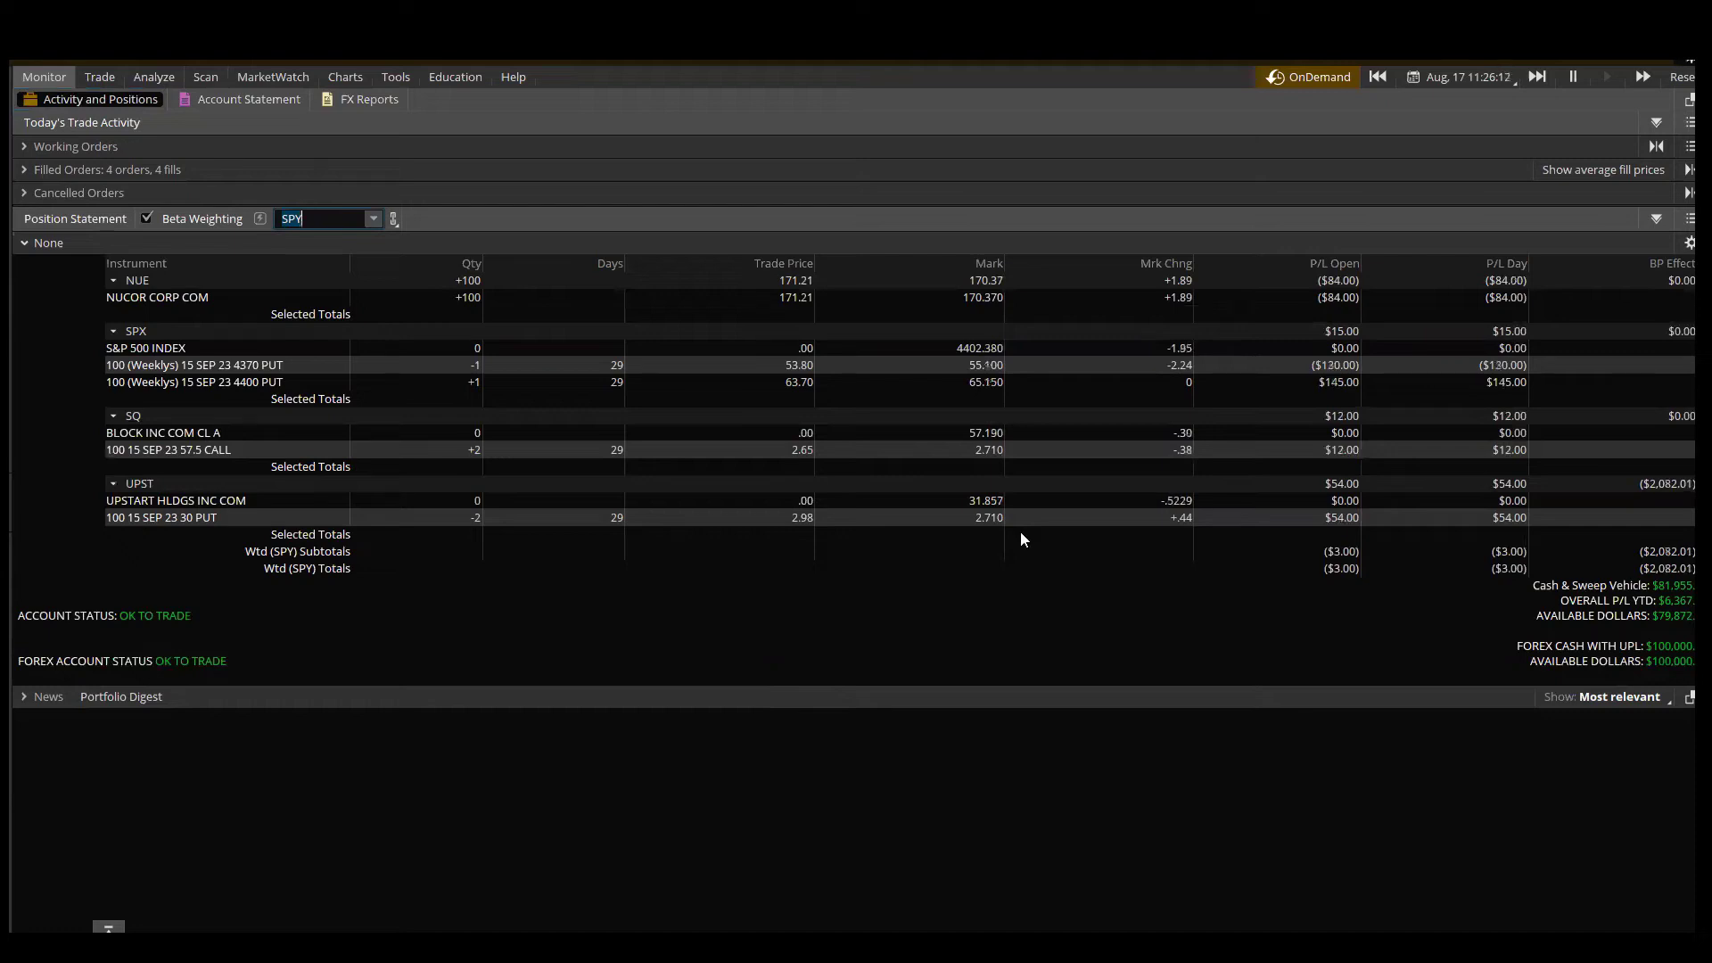
# Add the Delta column to the position statement's current column set
pyautogui.click(1687, 244)
pyautogui.click(131, 335)
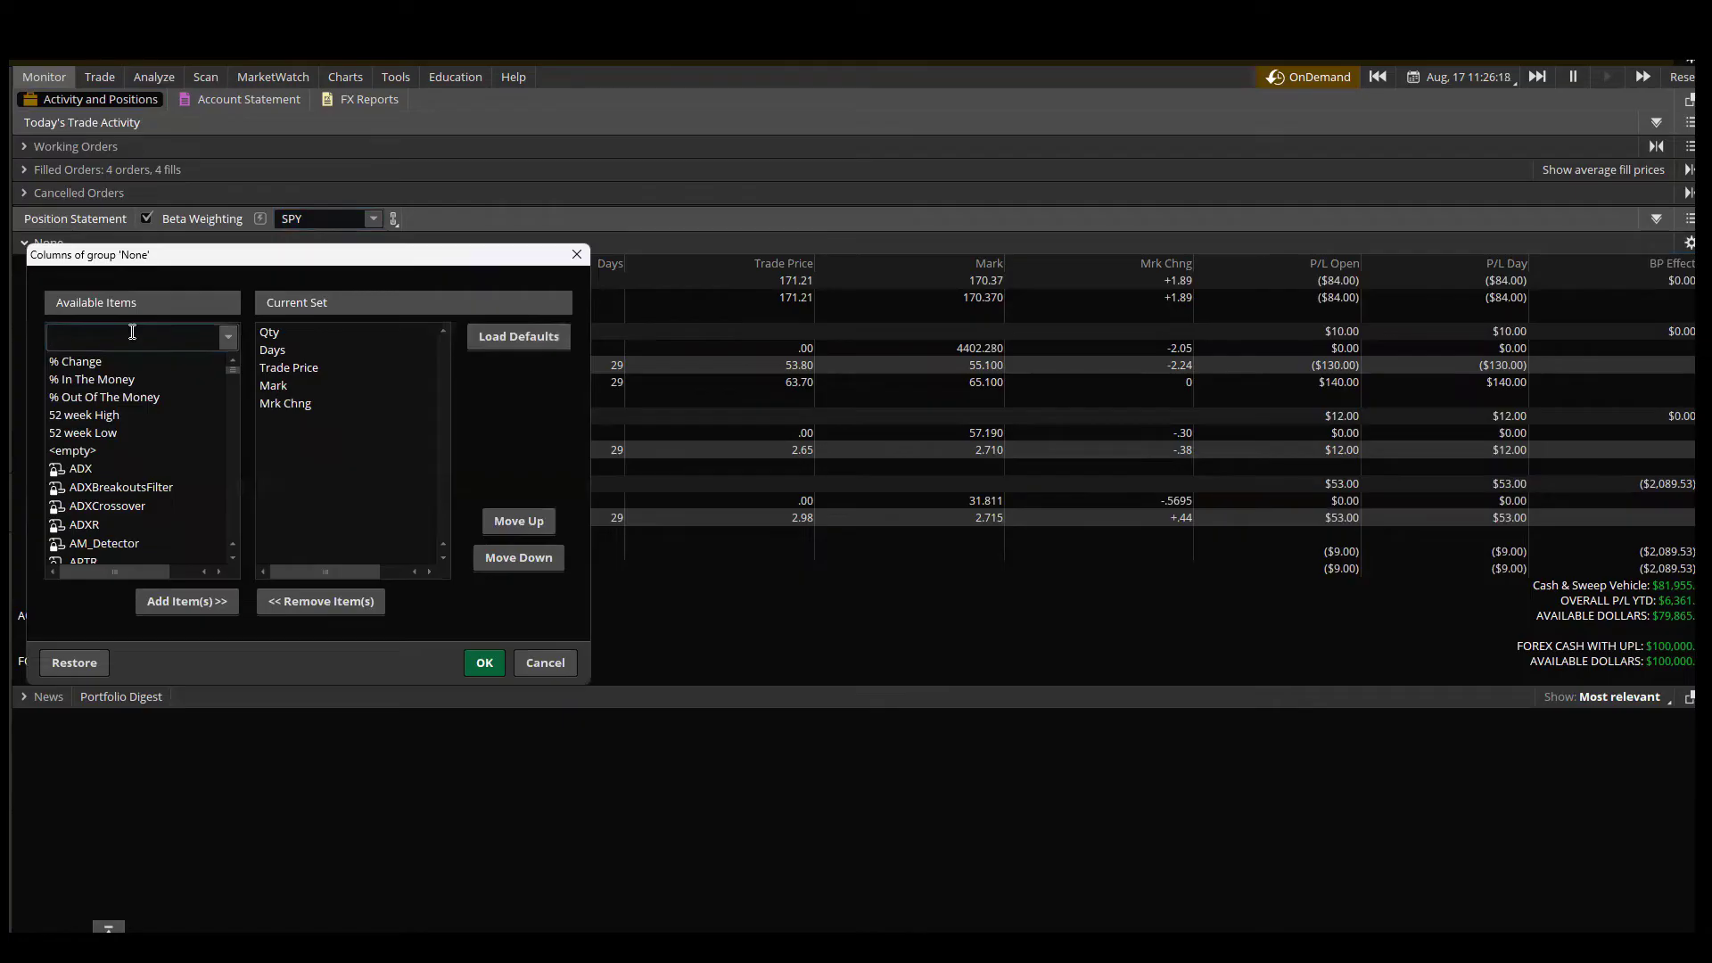
pyautogui.write('delta')
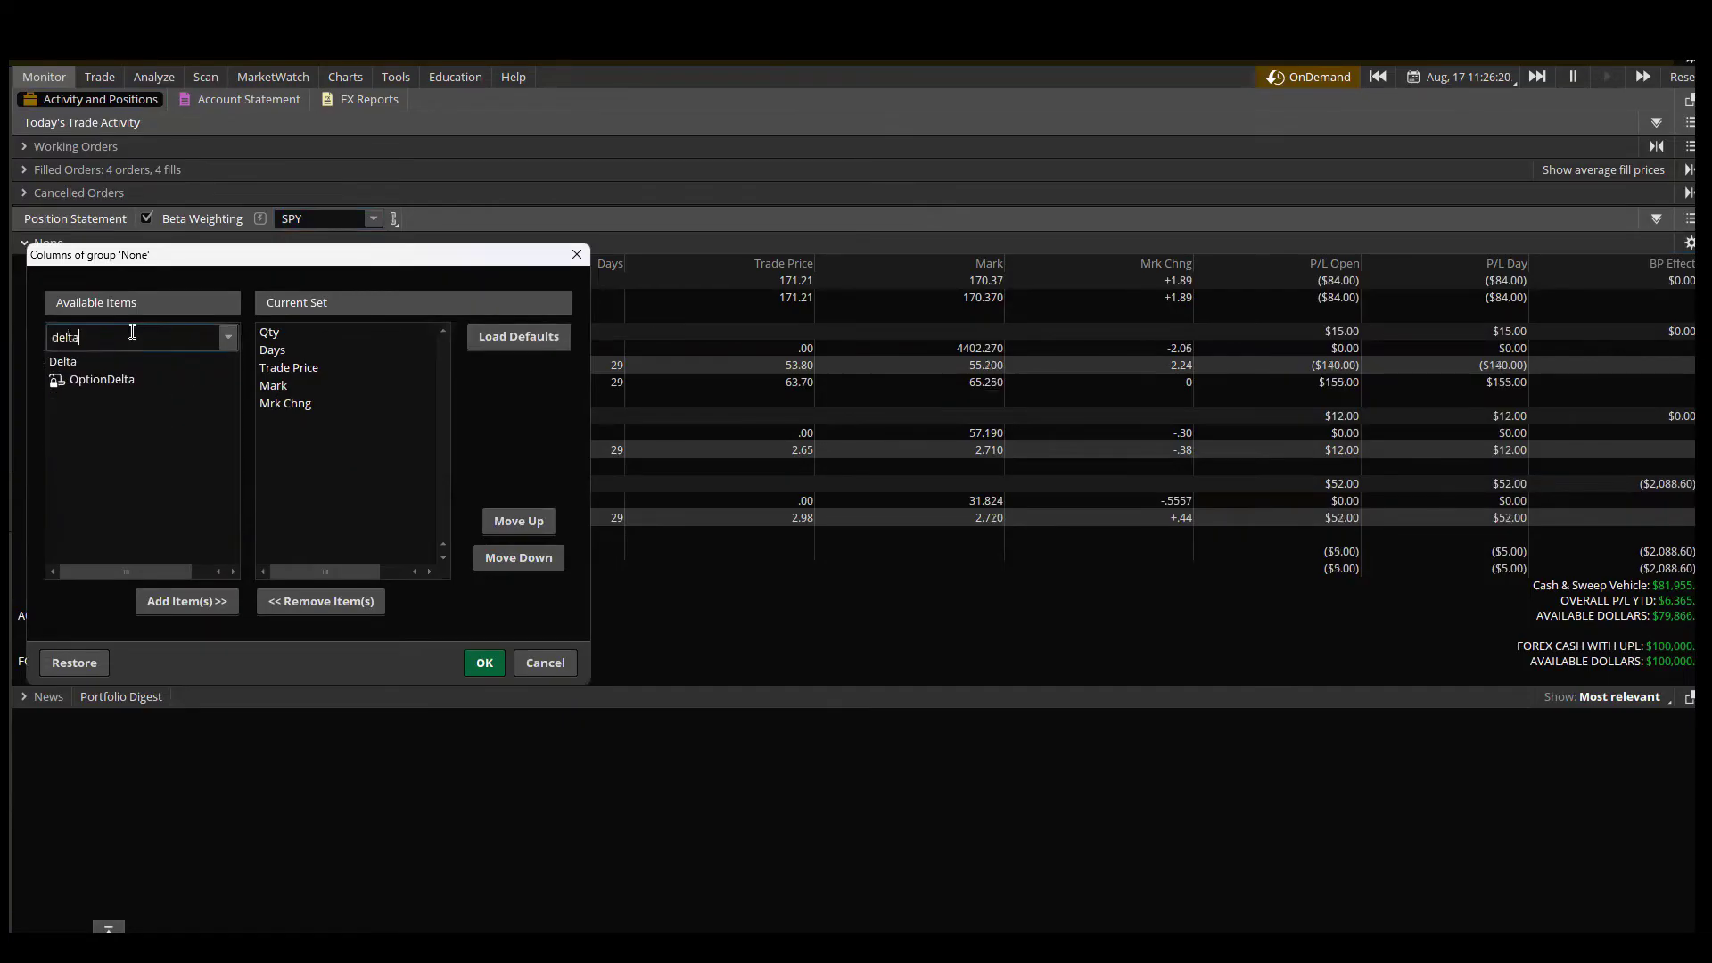
pyautogui.click(67, 362)
pyautogui.click(161, 603)
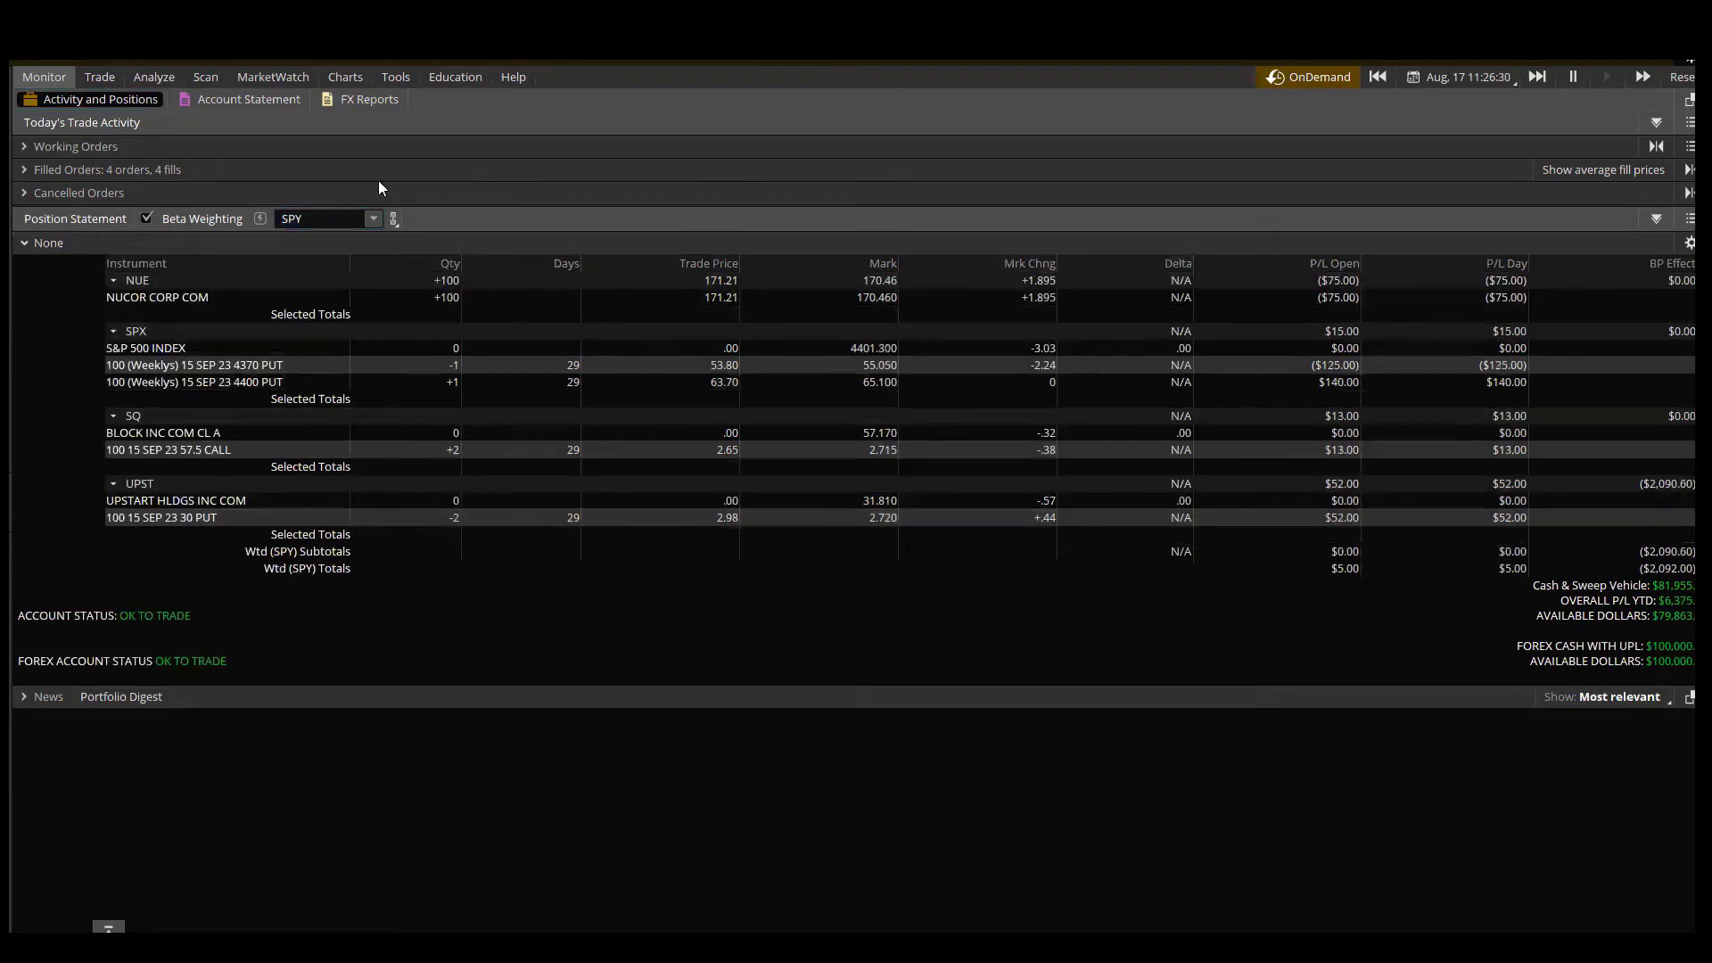
# Look at the SPY price chart and return to the position statement
pyautogui.click(347, 77)
pyautogui.click(71, 123)
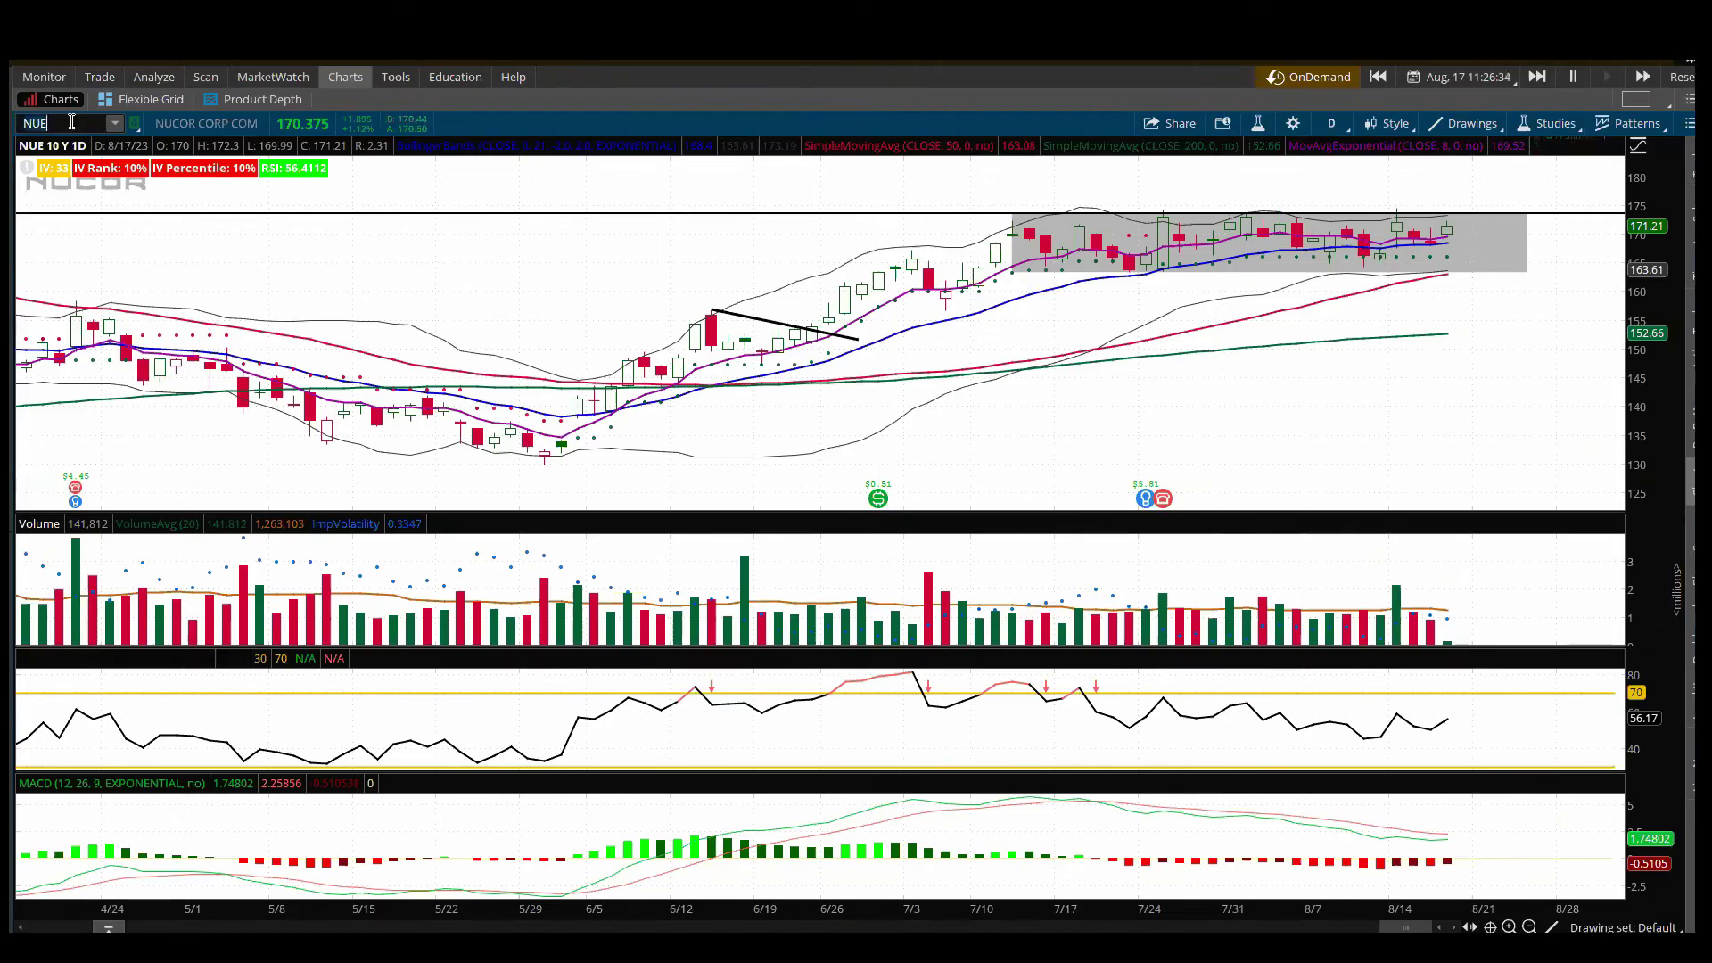
pyautogui.write('SPY')
pyautogui.press('Return')
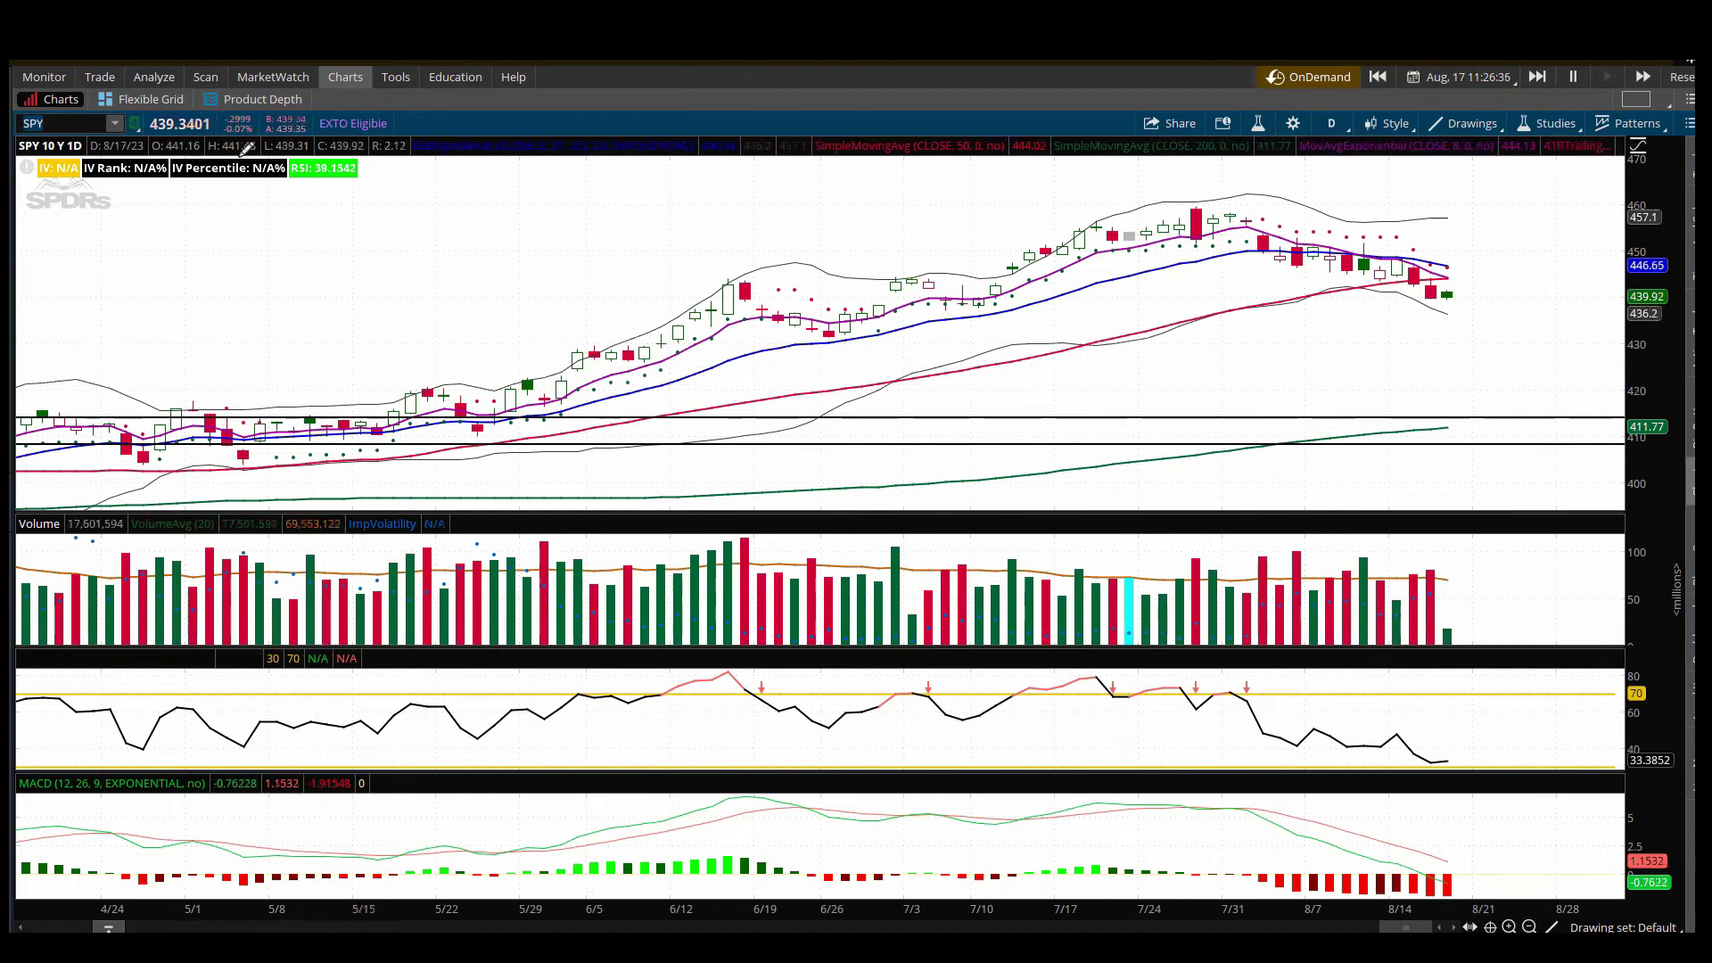
pyautogui.click(42, 78)
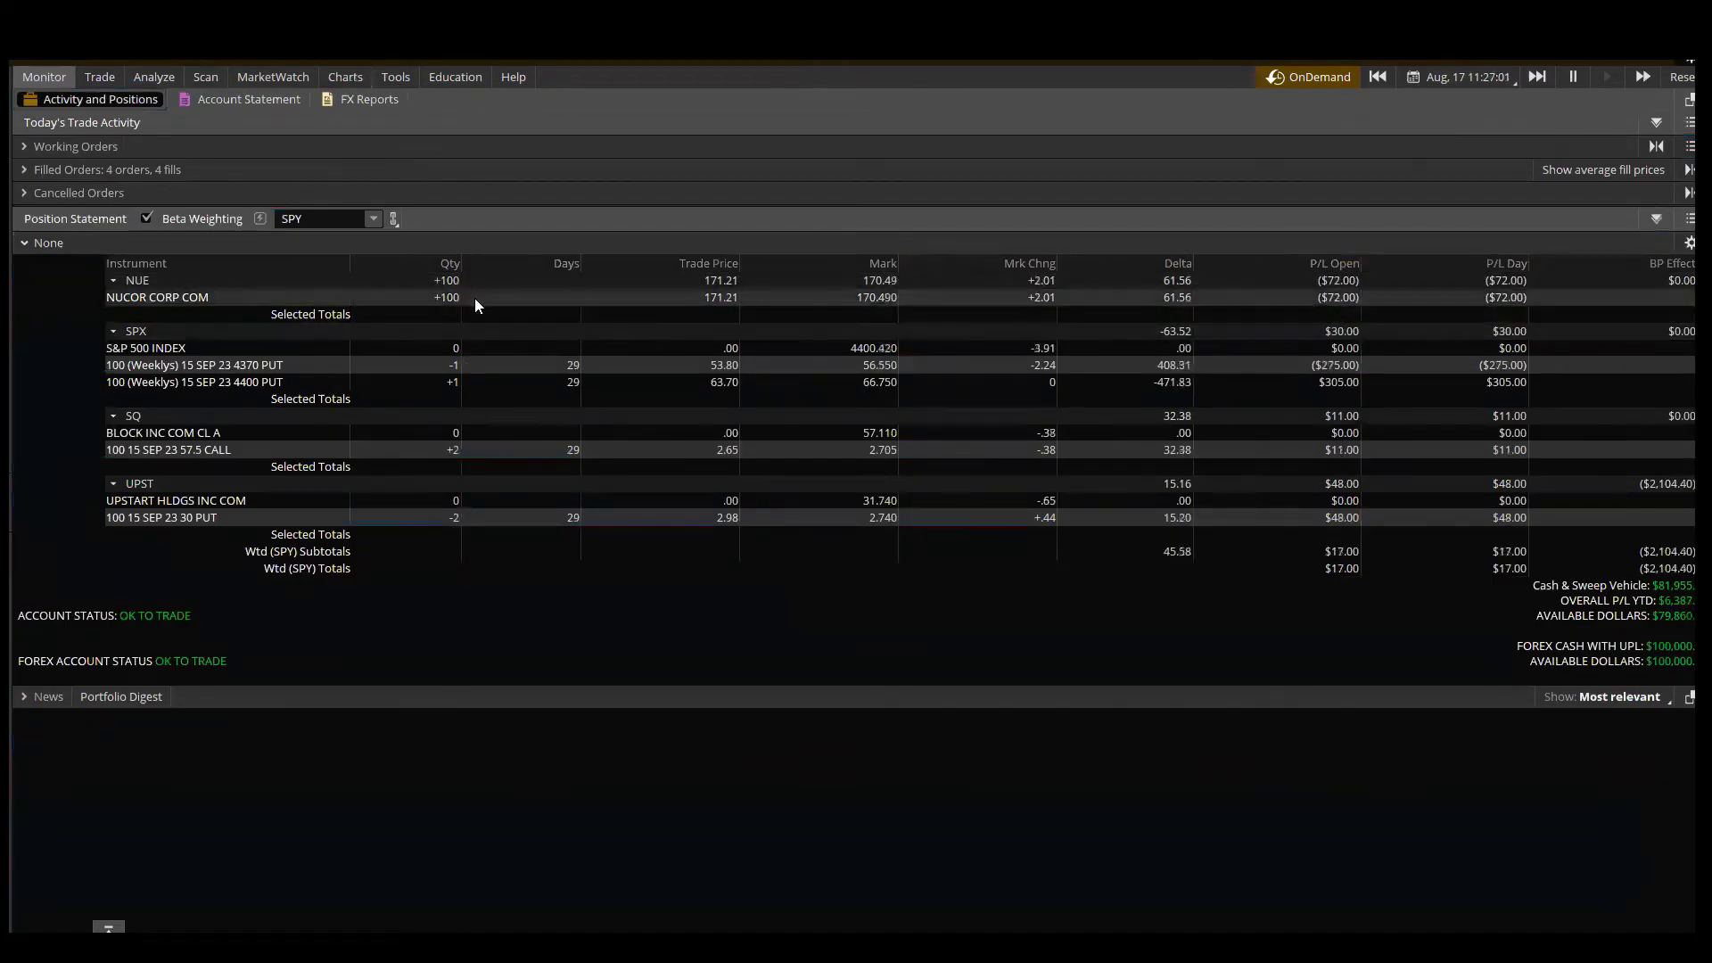
# Switch the beta weighting symbol to NUE to compare the deltas, and set it back to SPY
pyautogui.click(326, 218)
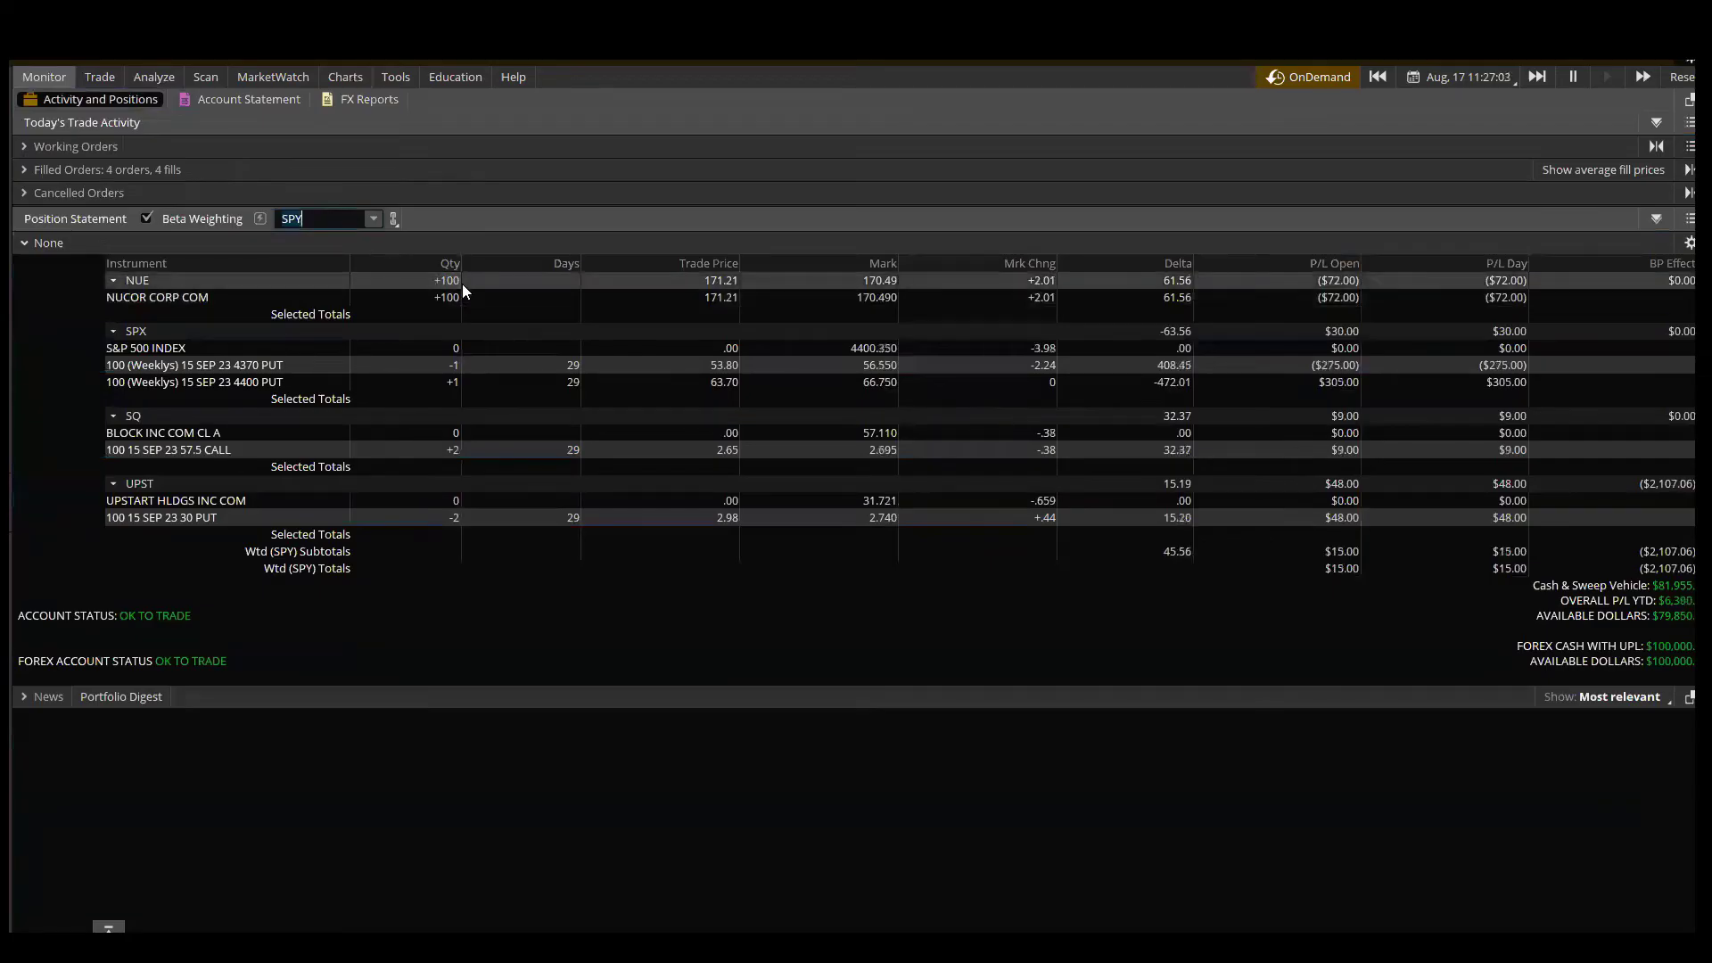
pyautogui.write('NUE')
pyautogui.press('Return')
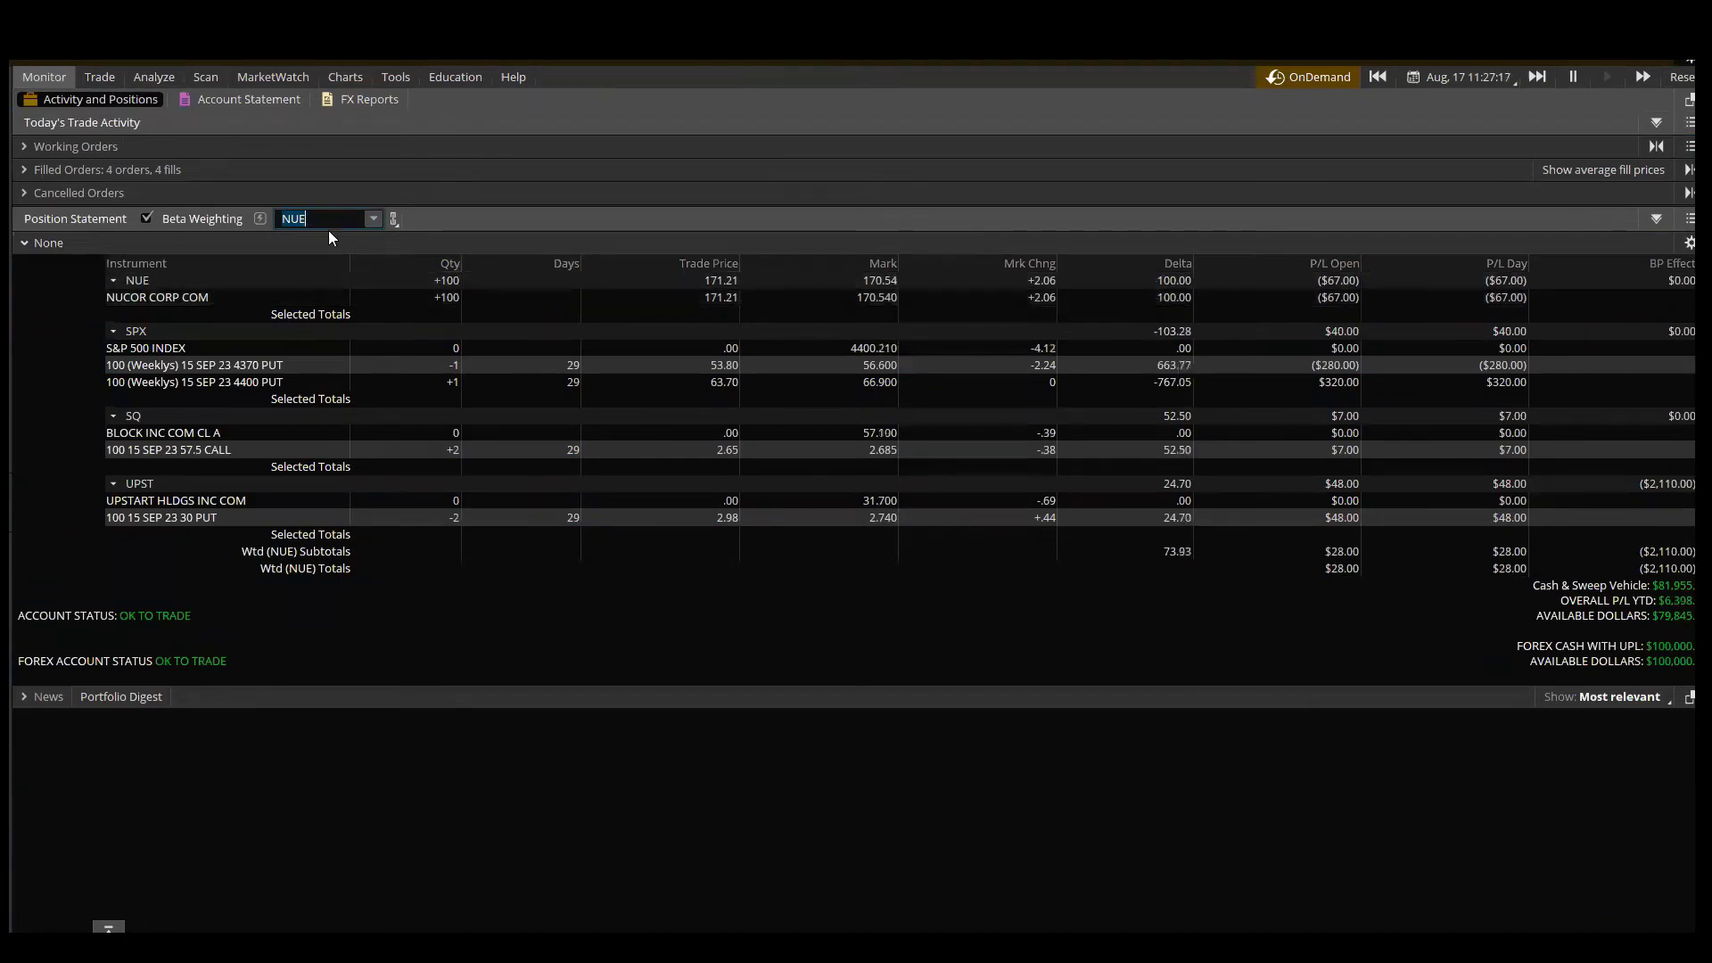
pyautogui.write('SPY')
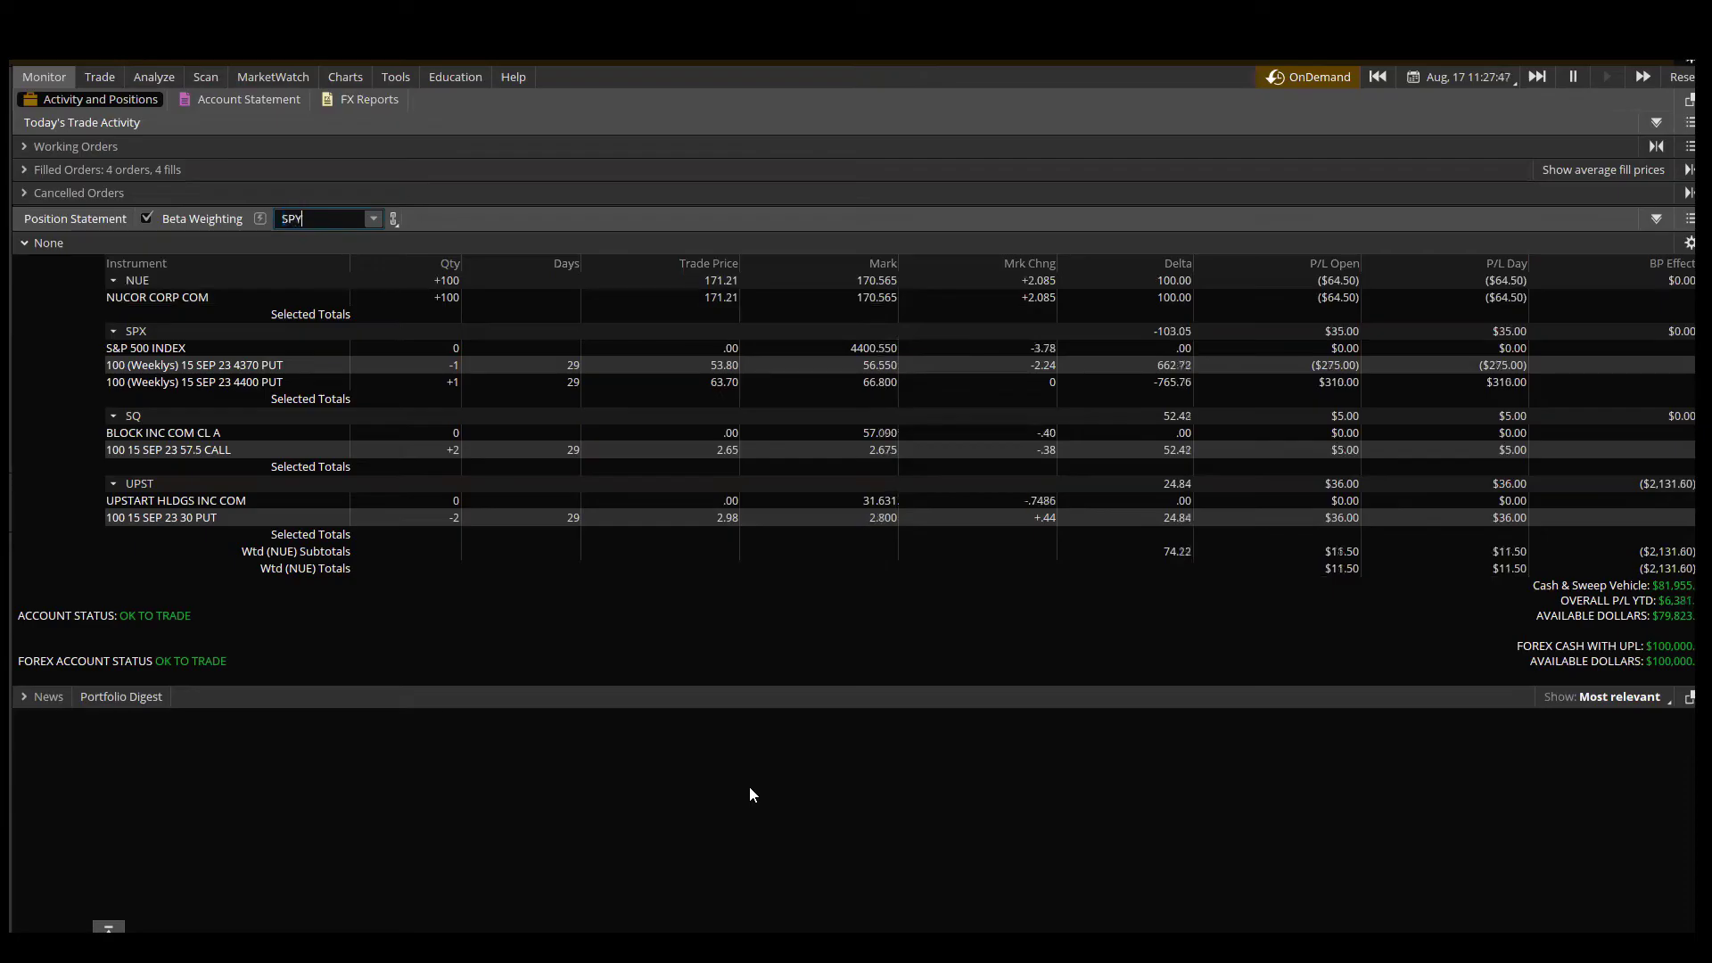
pyautogui.press('Return')
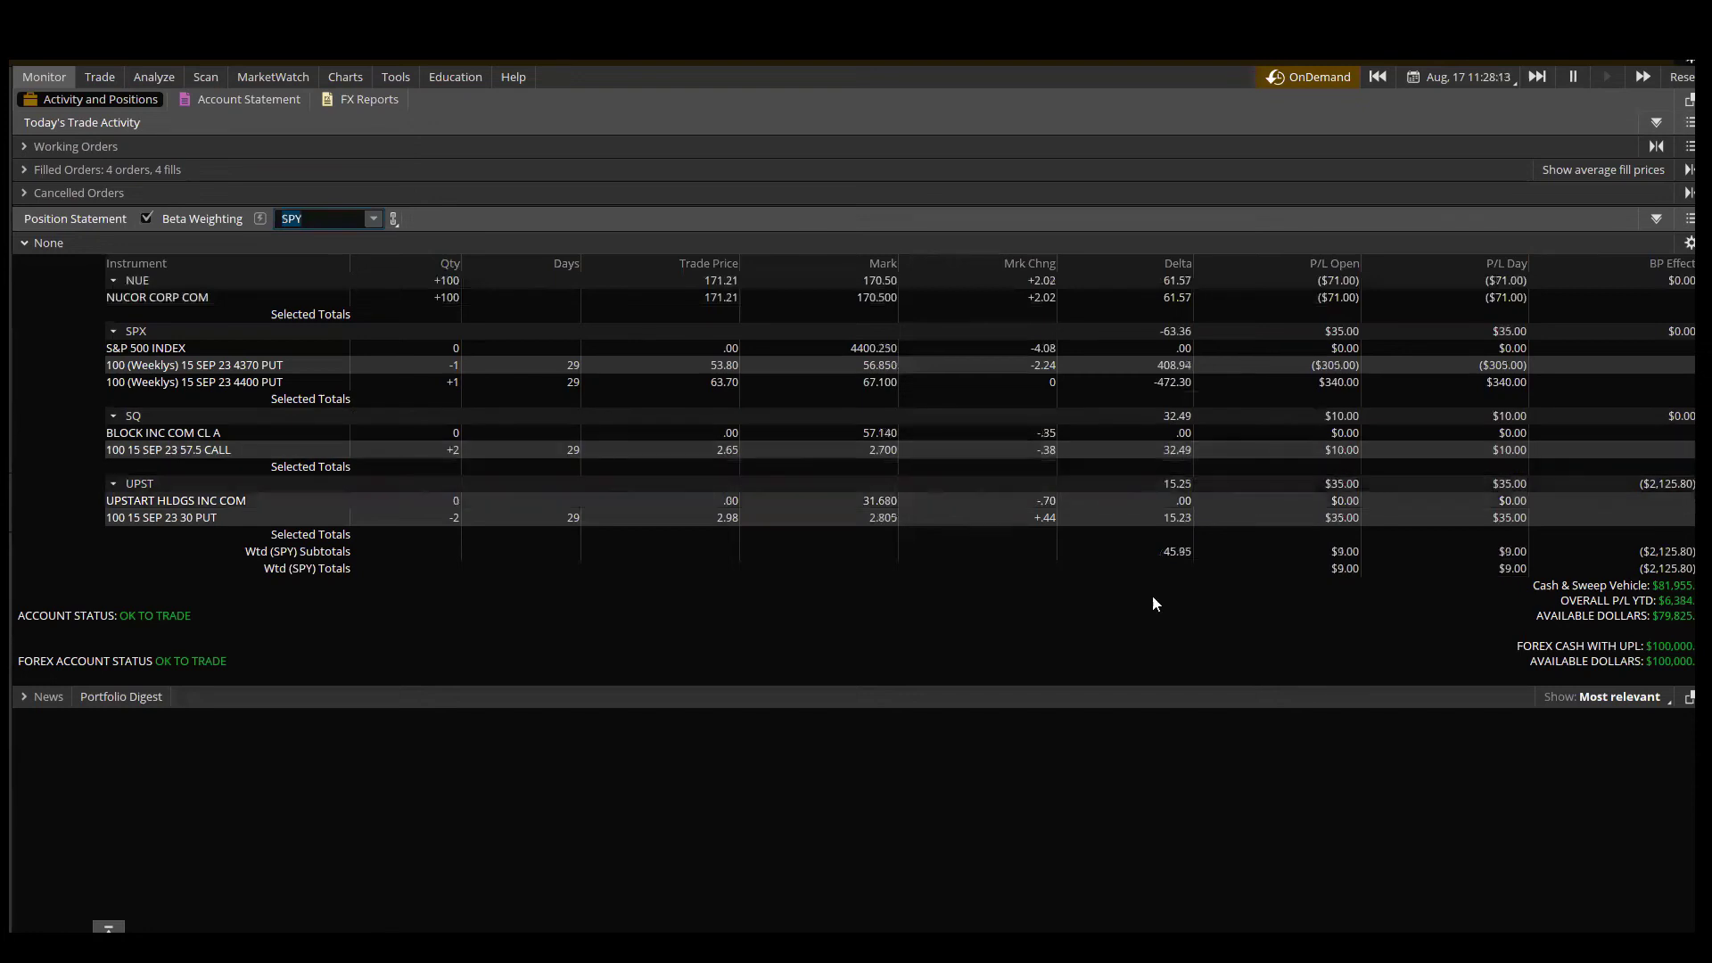
# Collapse the NUE, SPX, SQ and UPST position groups so only their summary rows show
pyautogui.click(114, 281)
pyautogui.click(112, 296)
pyautogui.click(113, 313)
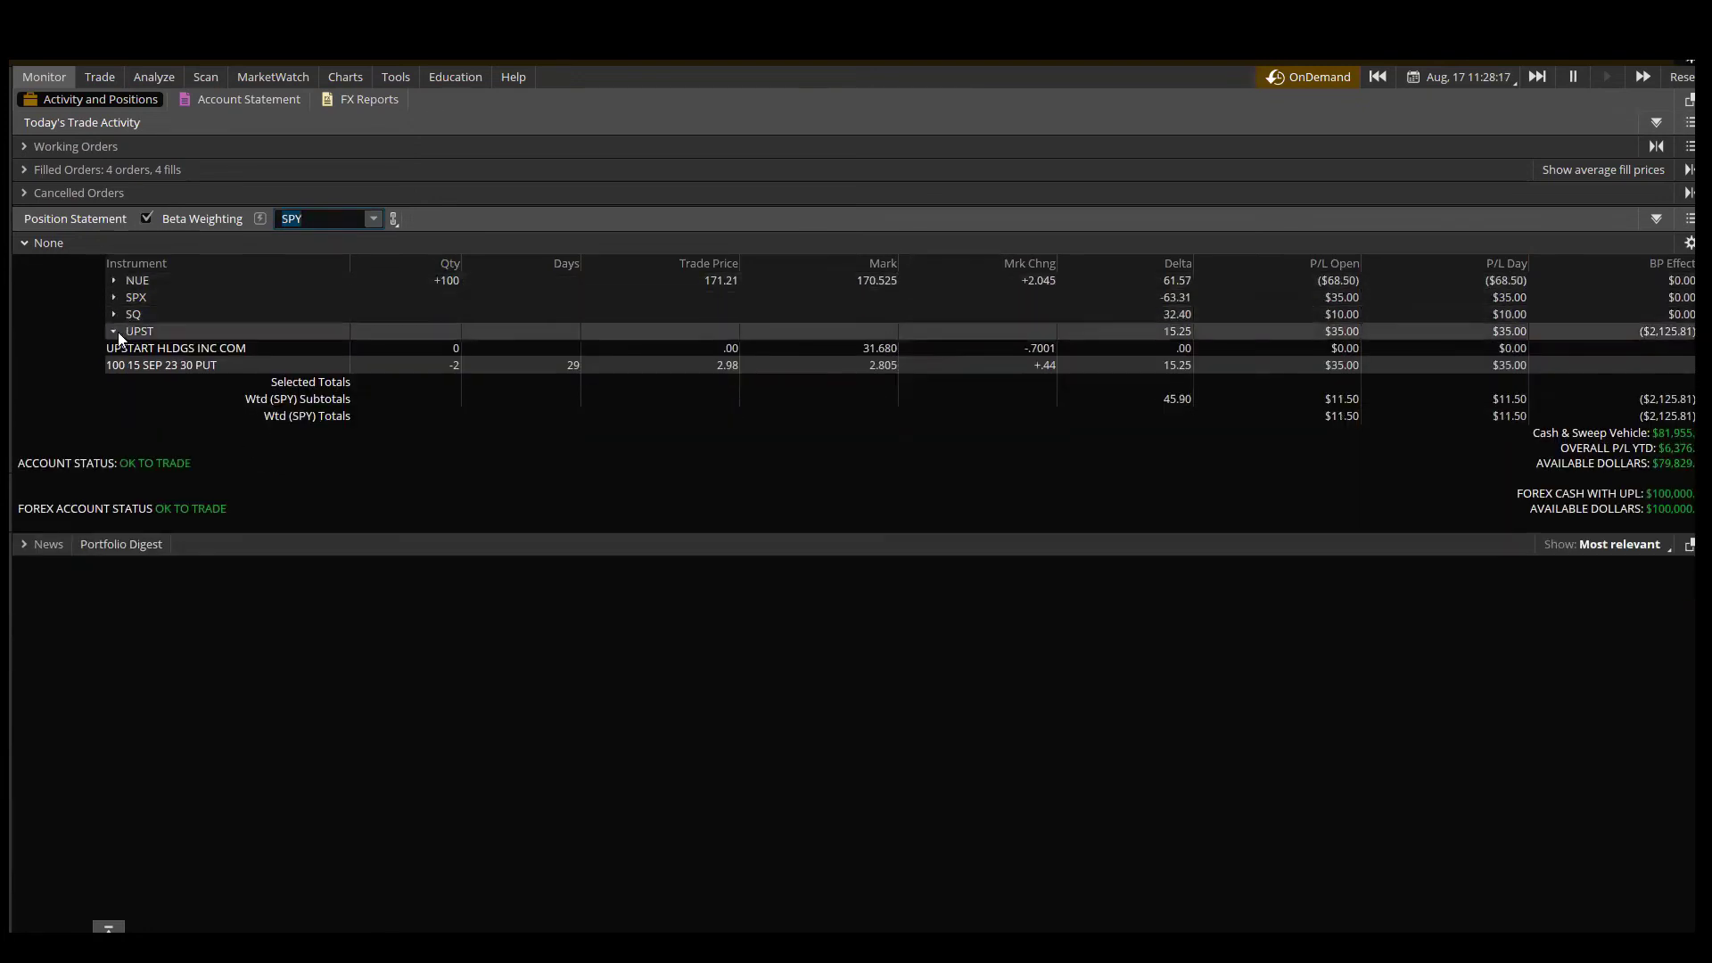
pyautogui.click(113, 330)
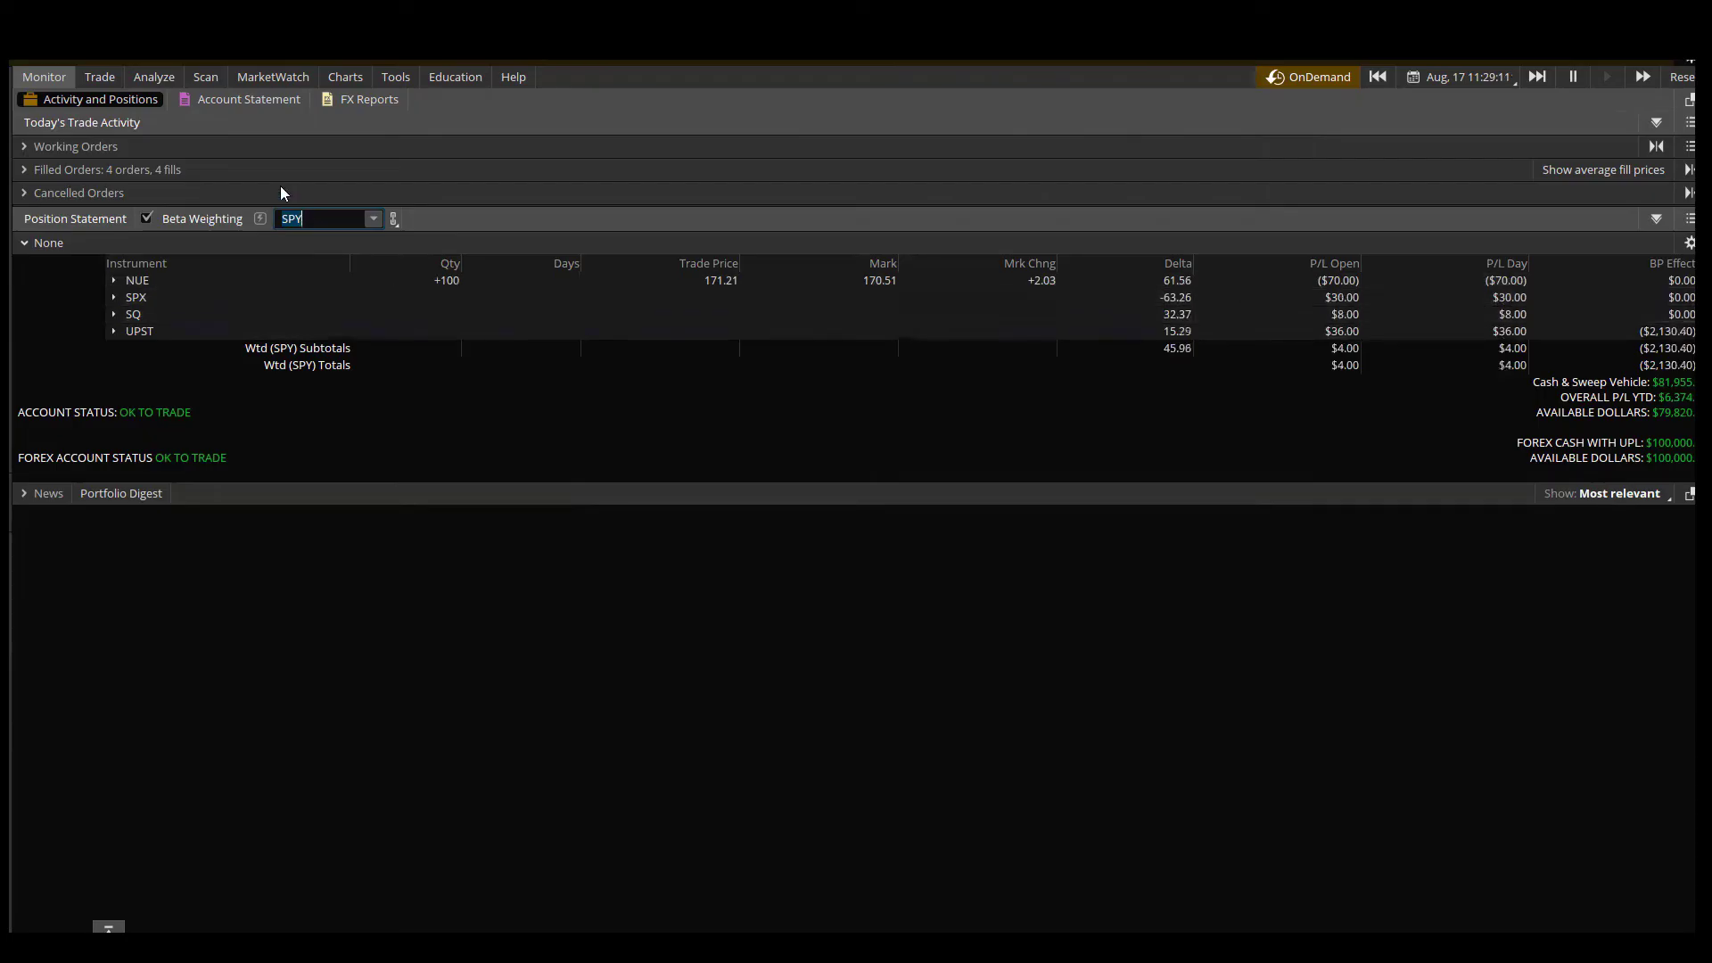
# Load the TSLA option chain, collapse the 17 NOV 23 expiration and expand the 15 SEP 23 one
pyautogui.click(104, 78)
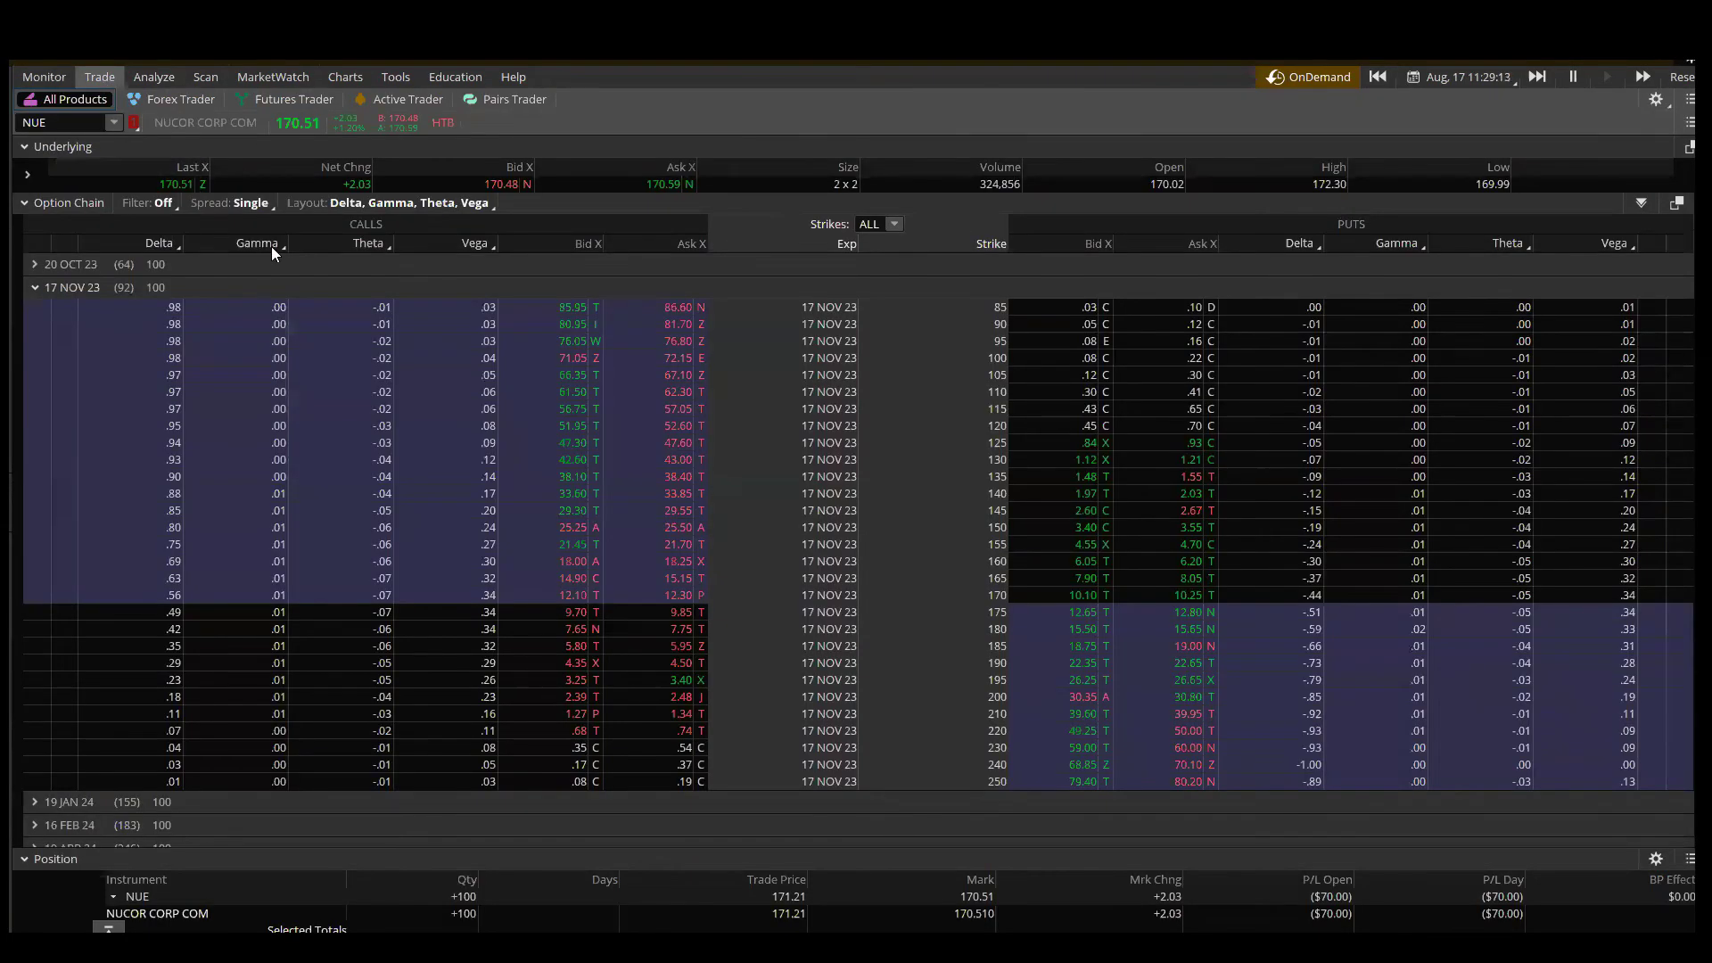
pyautogui.click(71, 122)
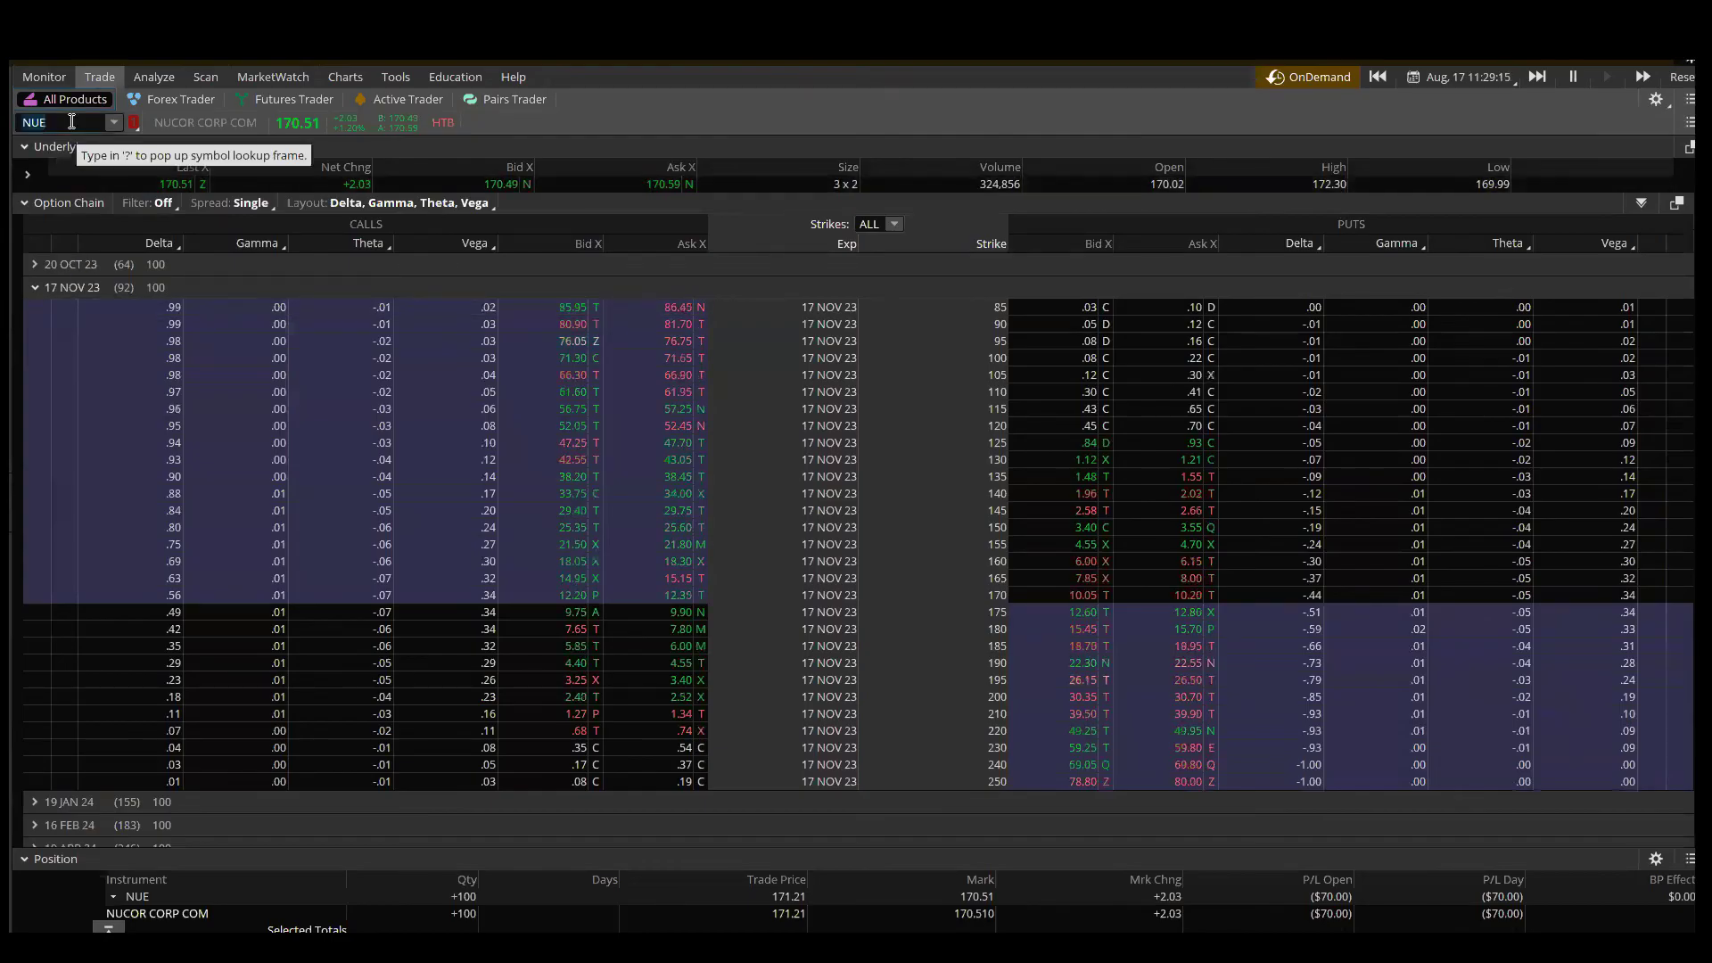
pyautogui.write('TSLA')
pyautogui.press('Return')
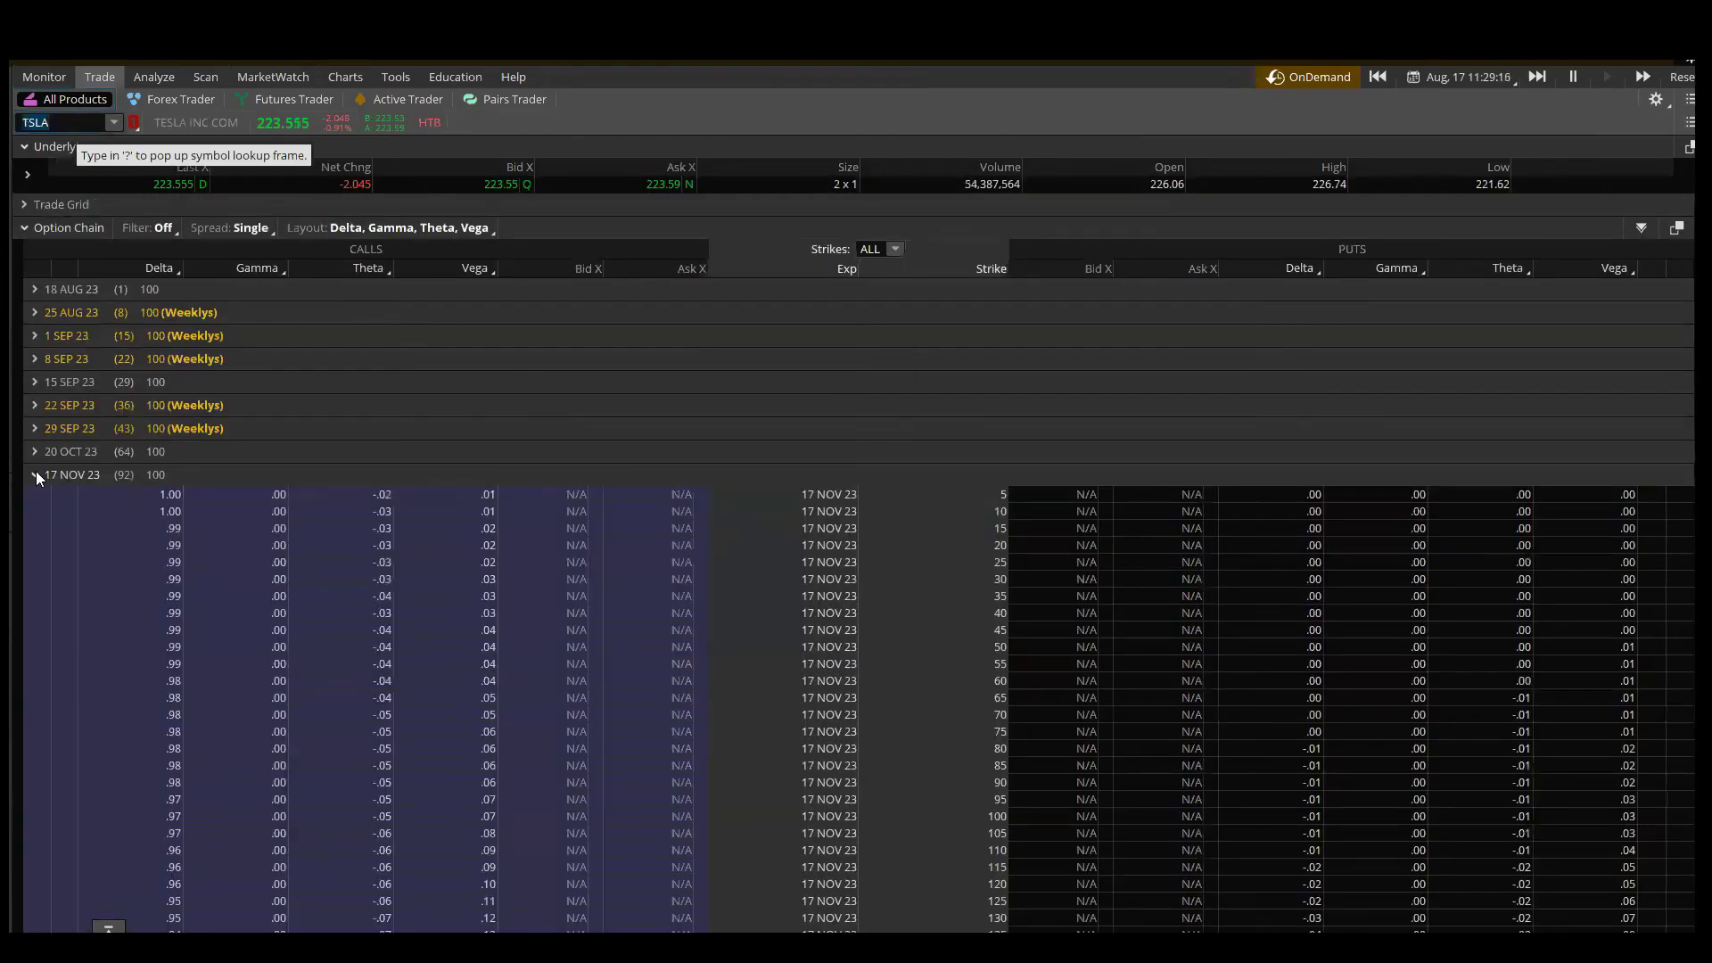
pyautogui.click(36, 471)
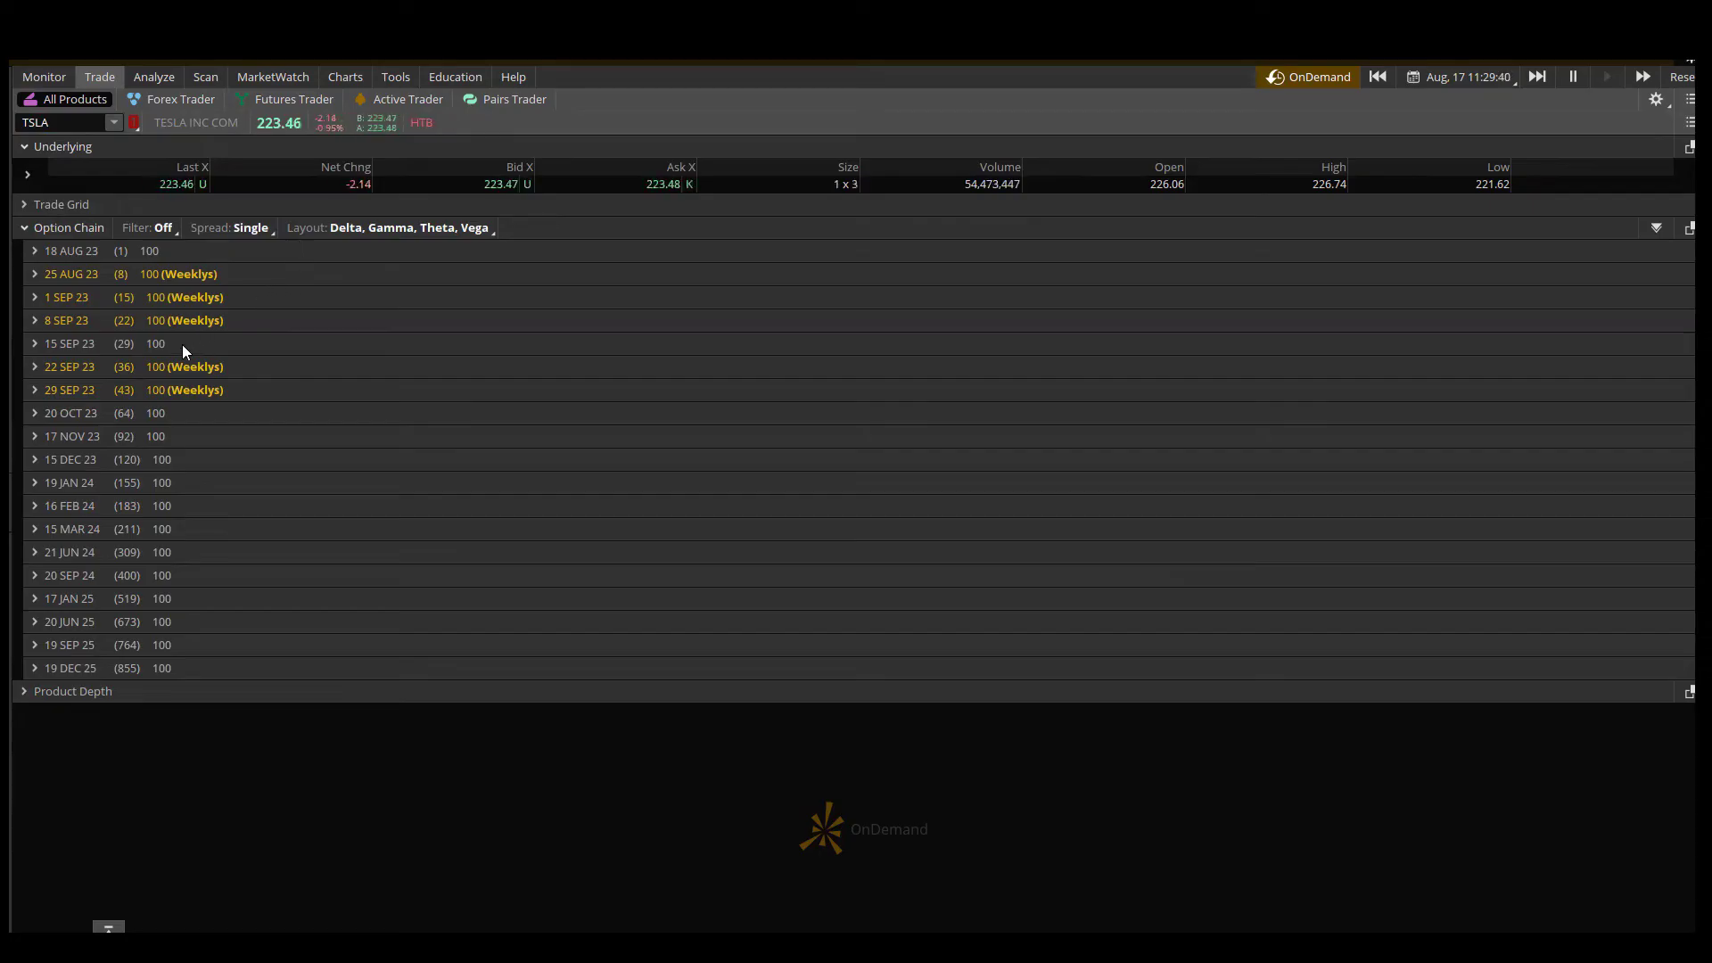
pyautogui.click(34, 343)
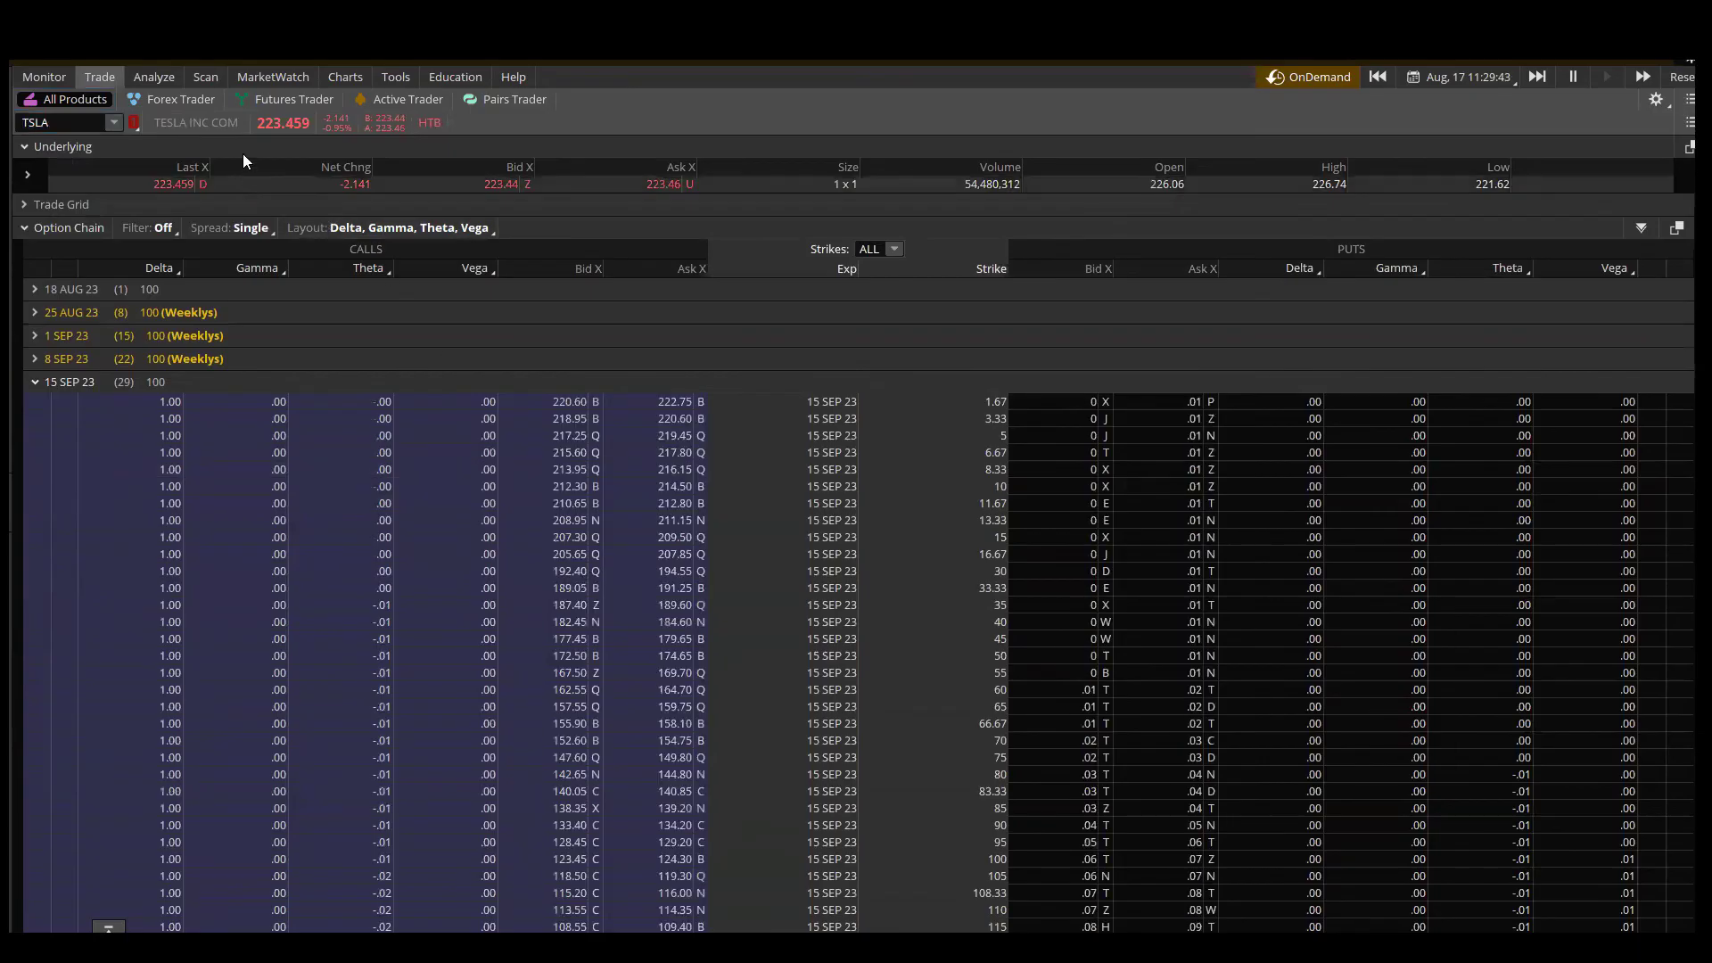
# Buy 8 TSLA 15 SEP 23 calls at the 216.67 strike with a single-leg limit order
pyautogui.scroll(-10, 811, 548)
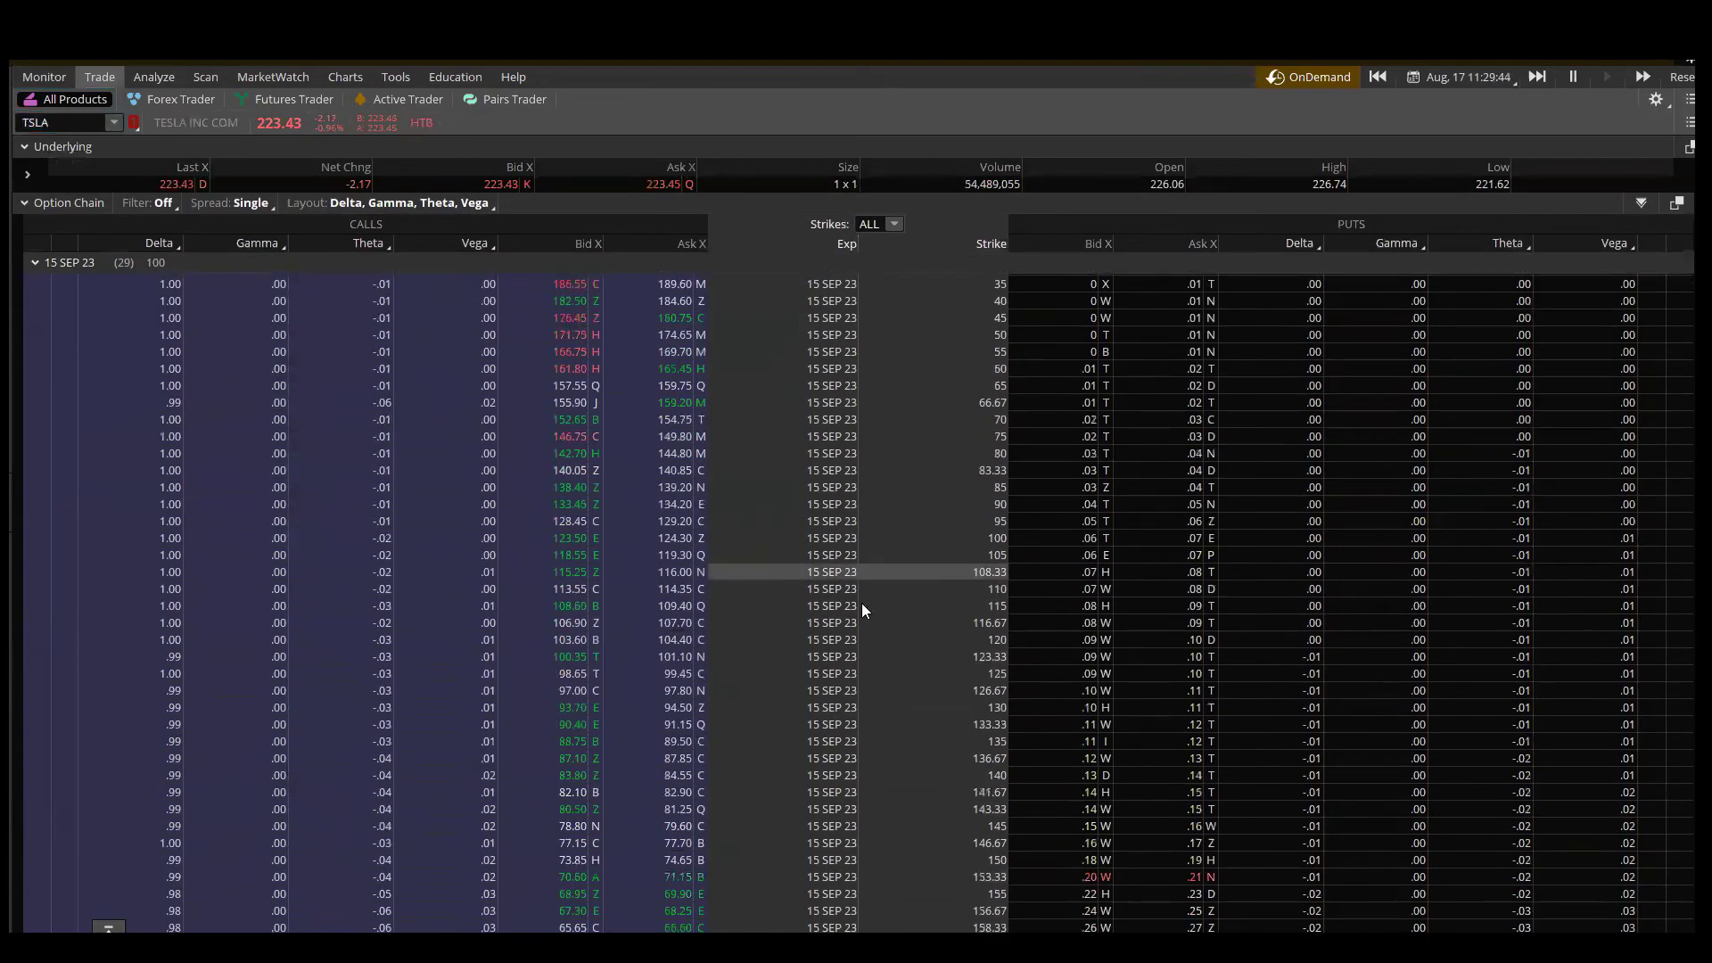
pyautogui.scroll(-5, 906, 556)
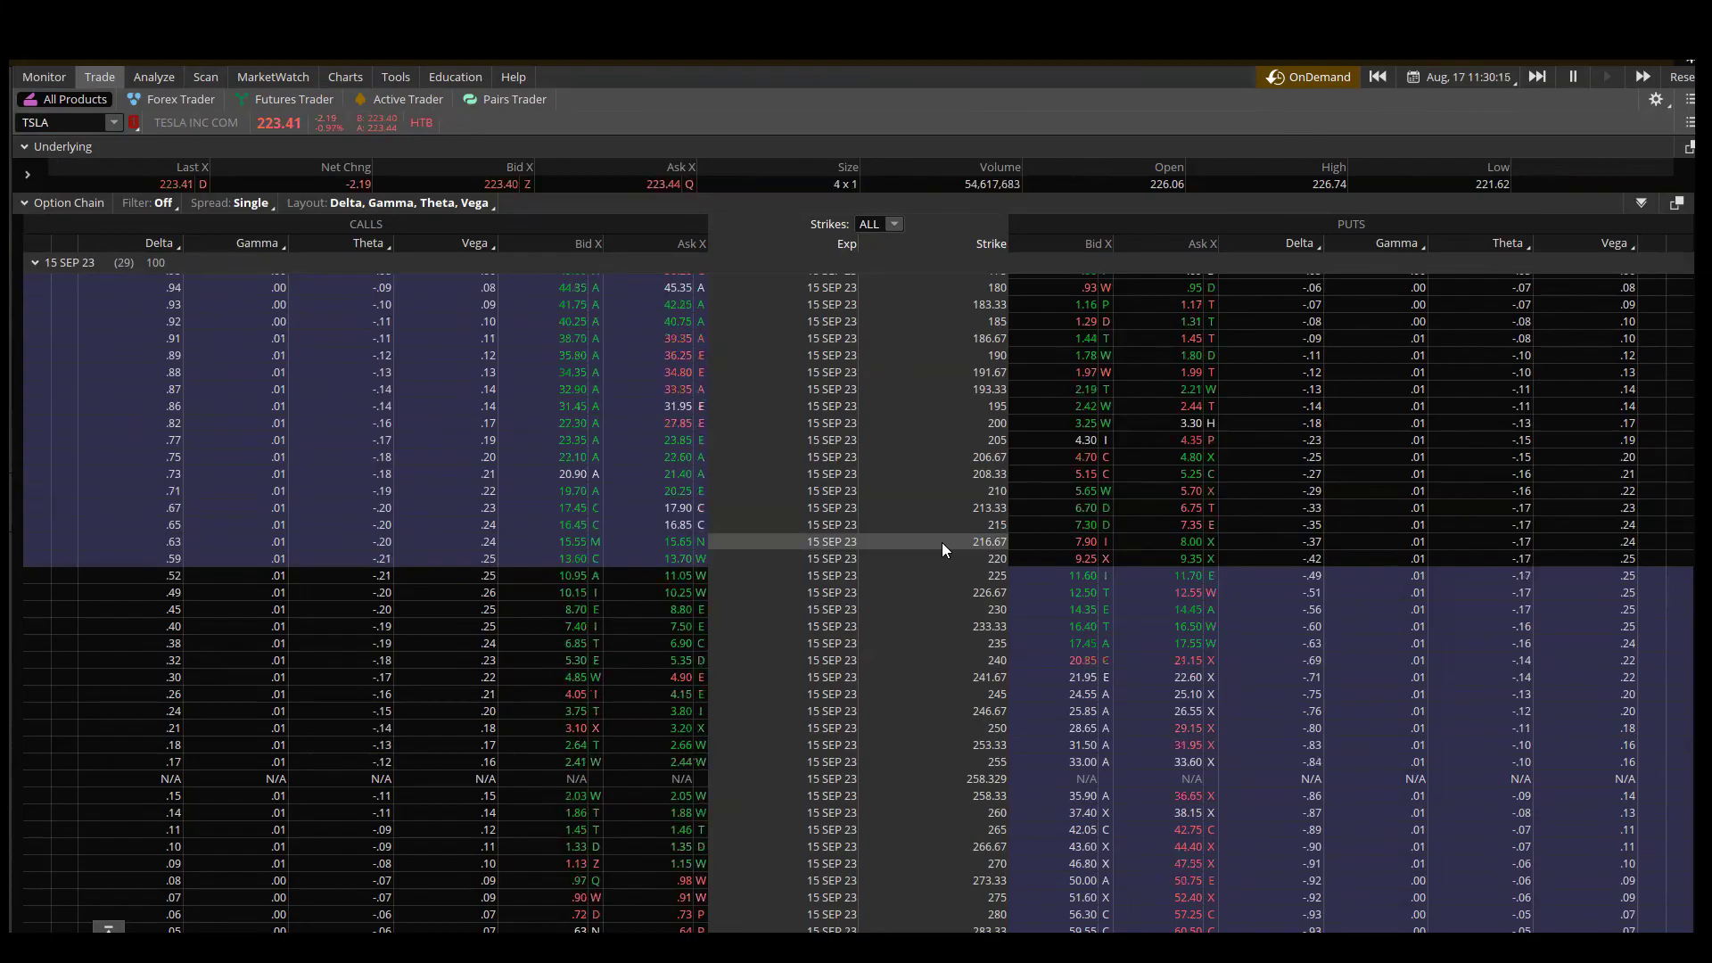
pyautogui.click(648, 540)
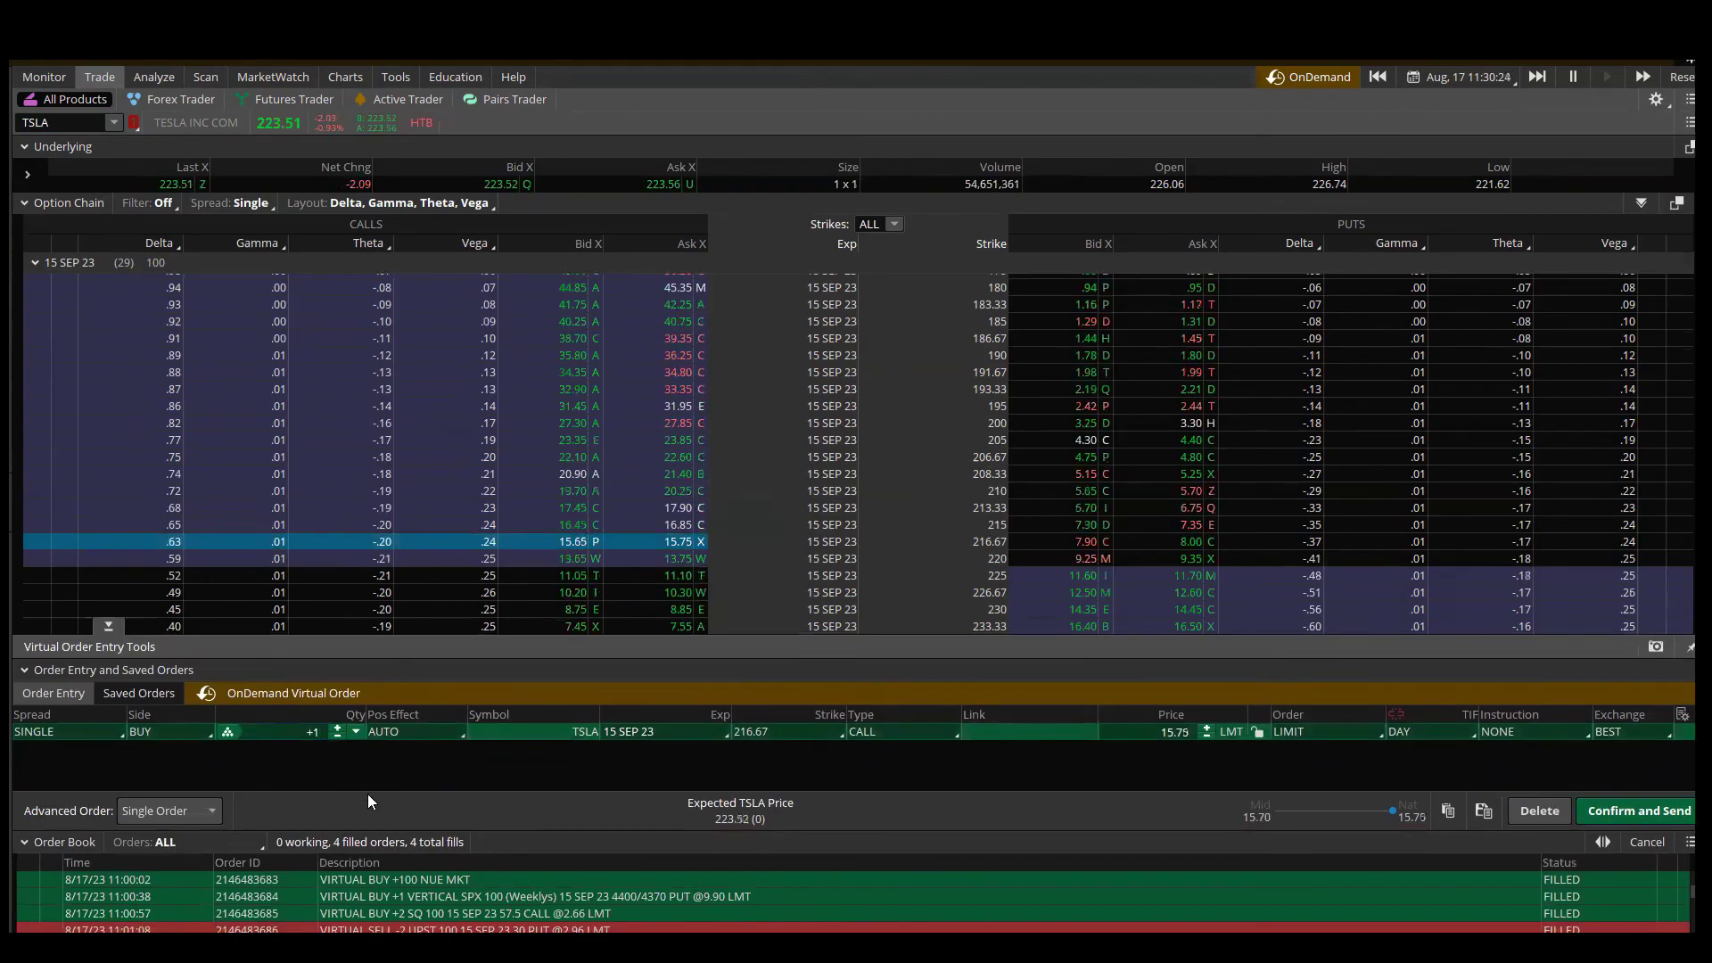
pyautogui.write('8')
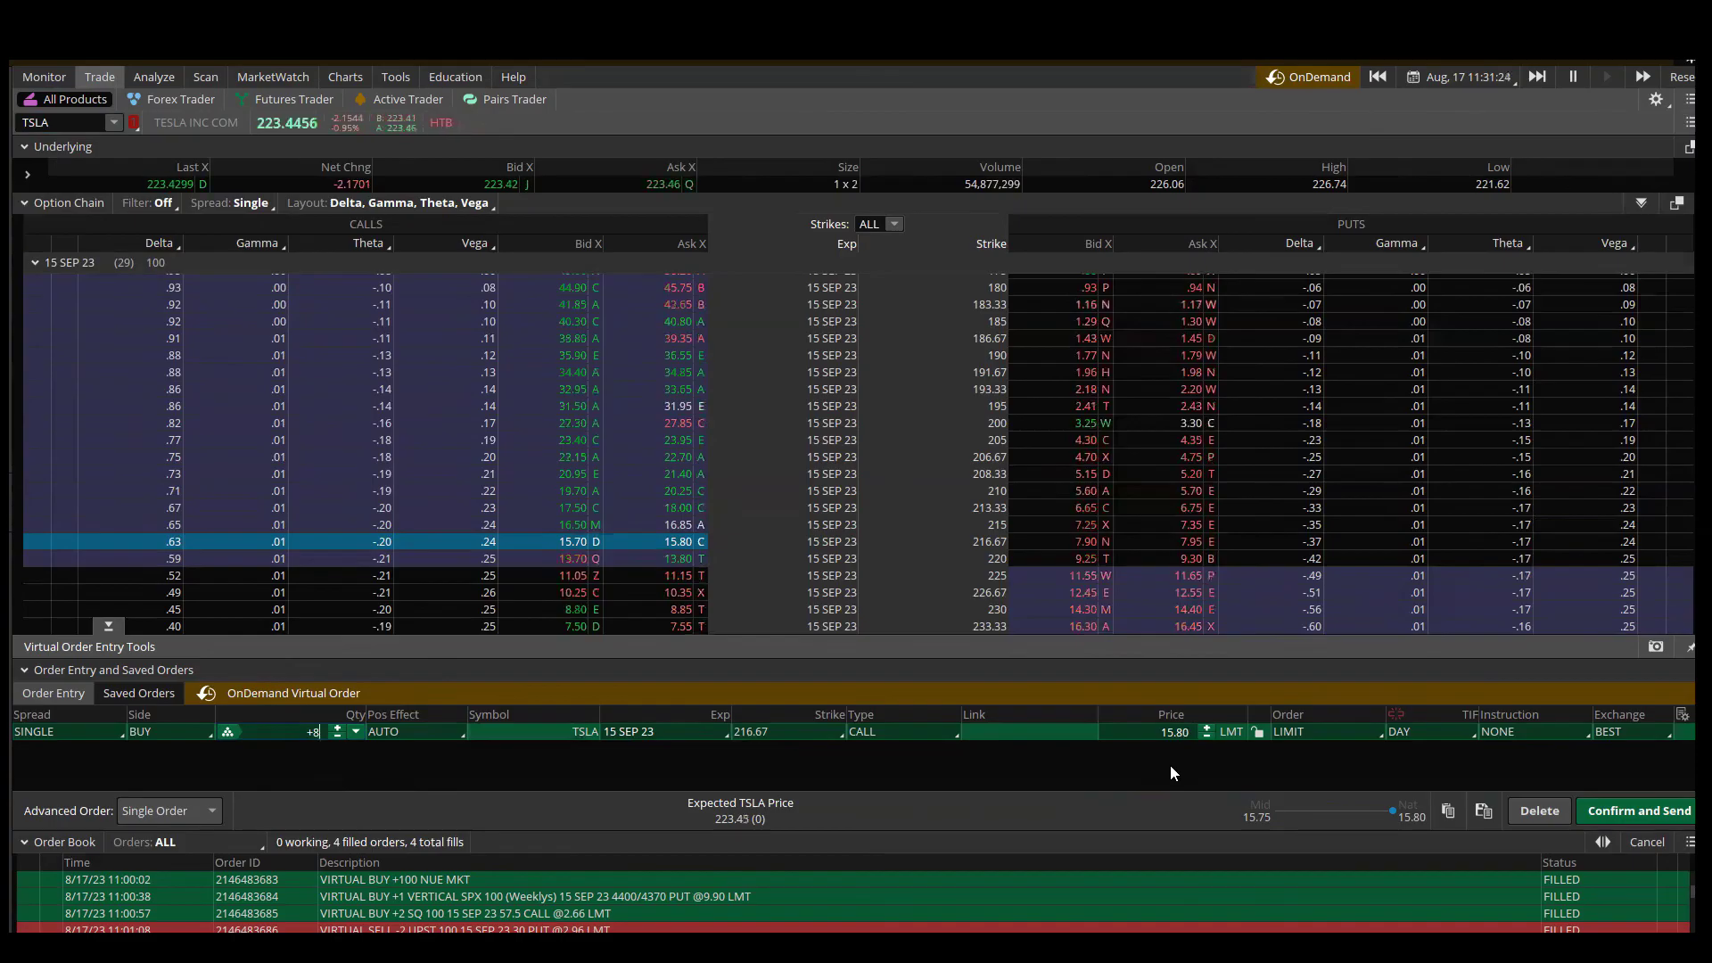
pyautogui.click(1605, 813)
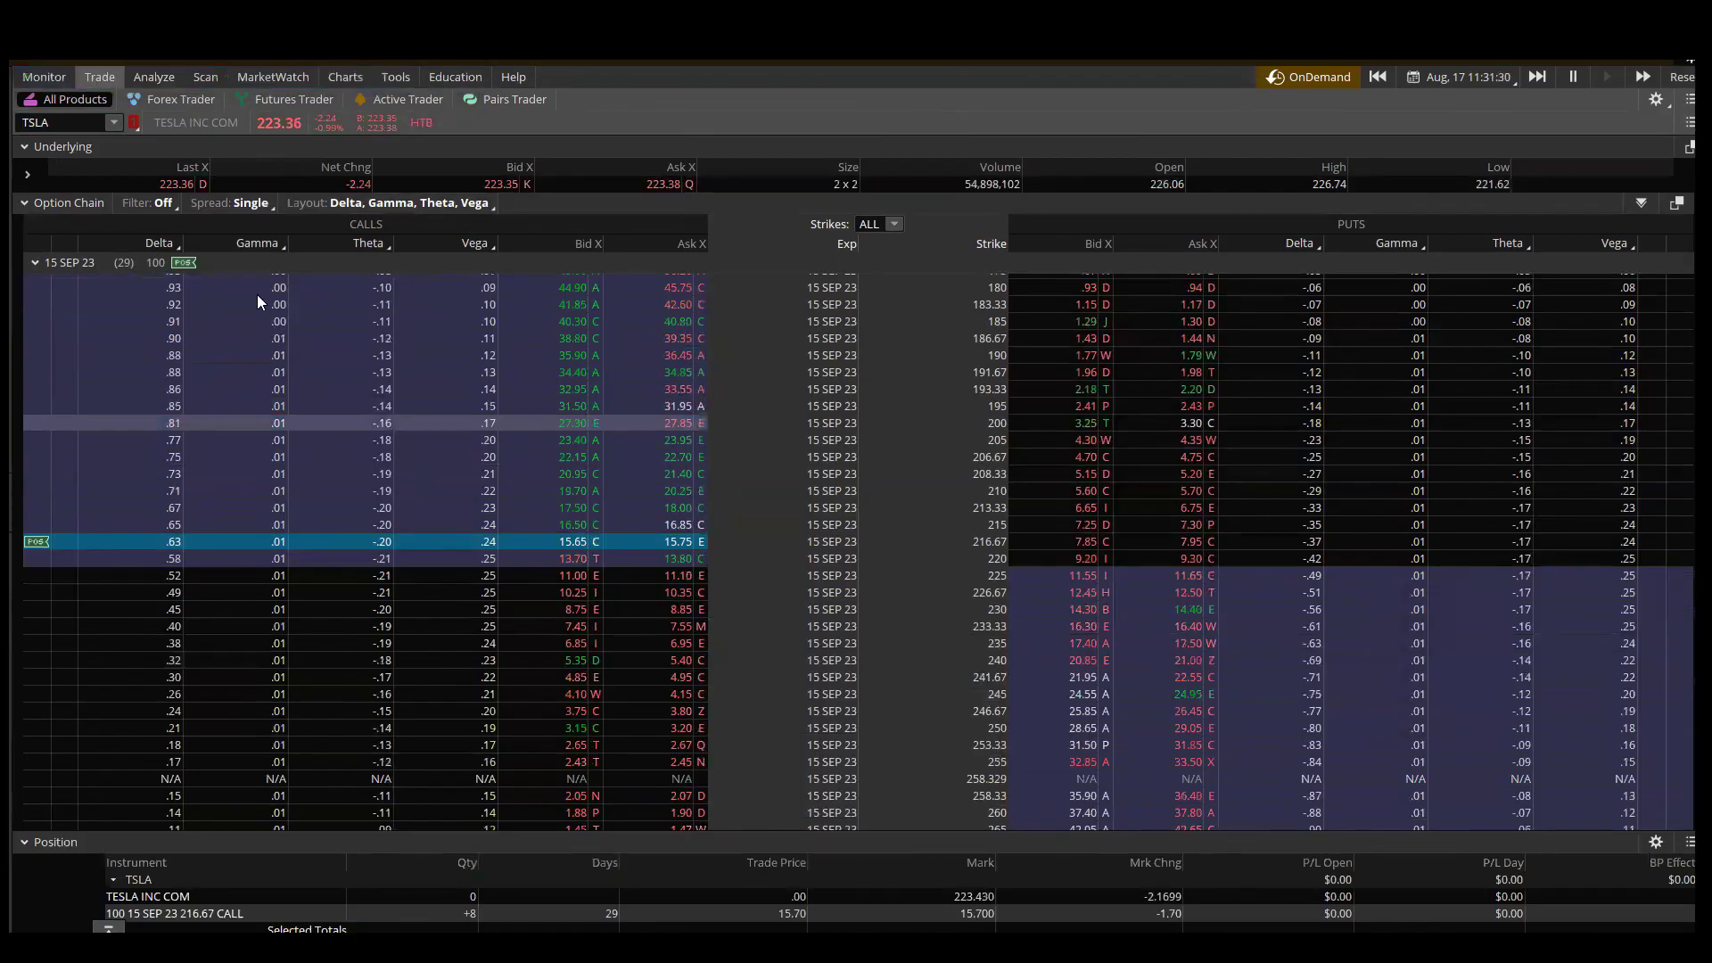
# Examine the SPY-weighted delta of the TSLA call position in the position statement, and collapse its details again
pyautogui.click(42, 78)
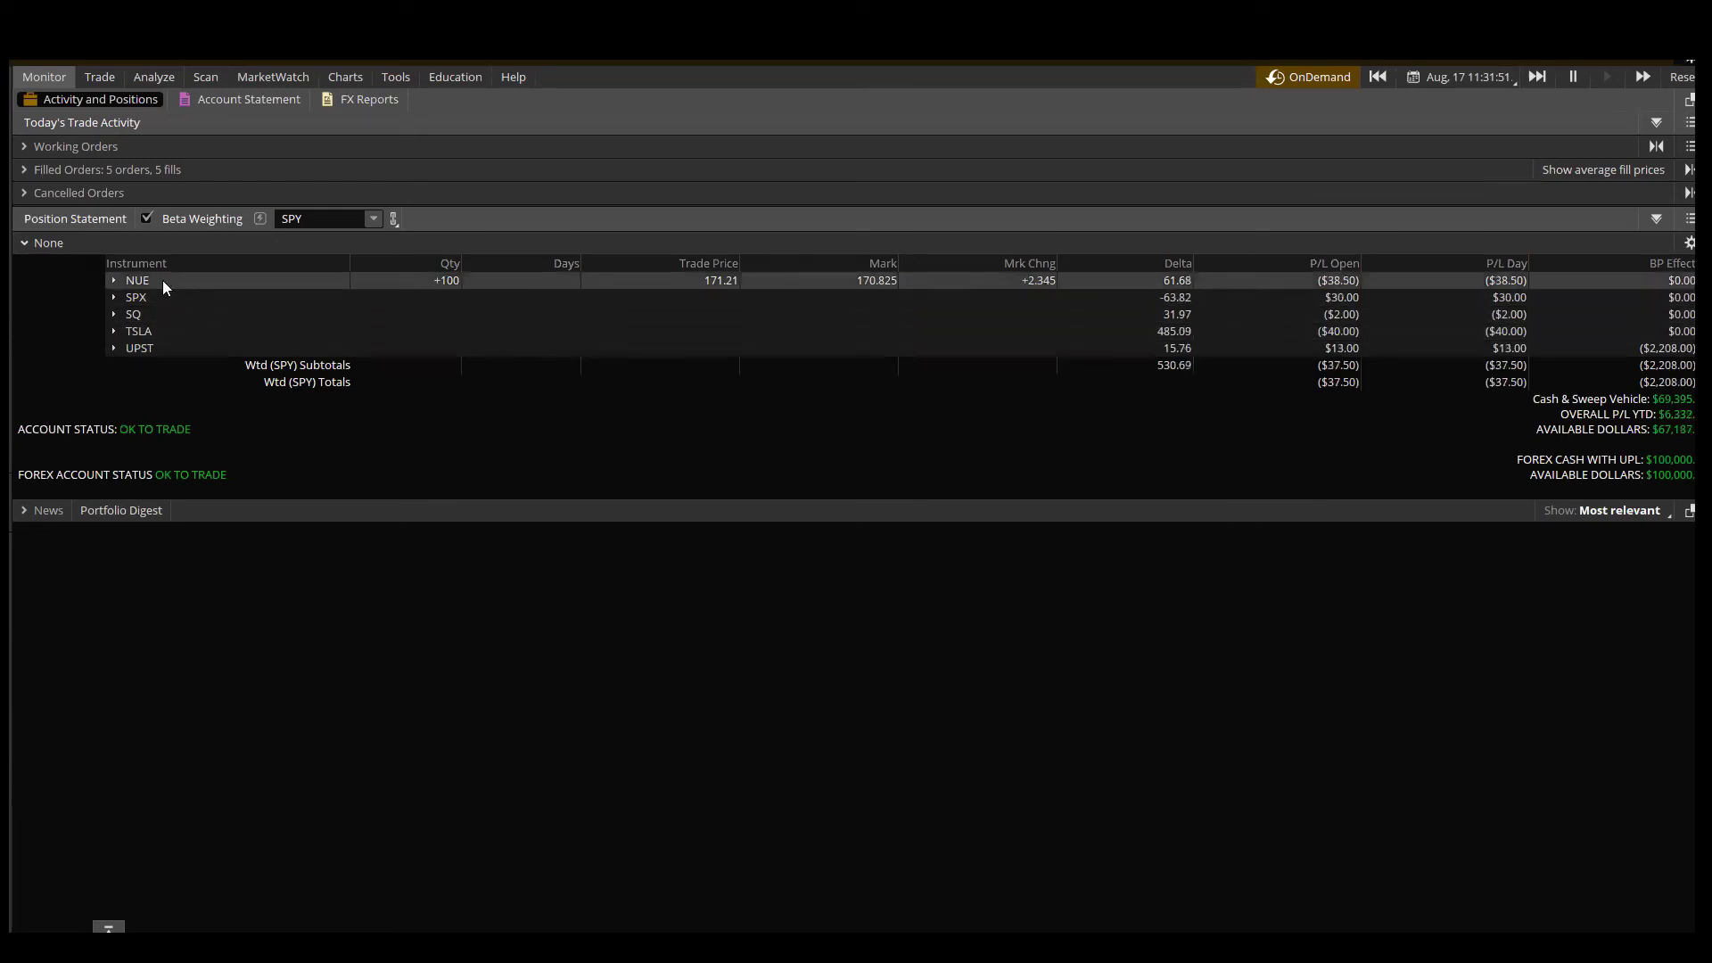
pyautogui.click(164, 335)
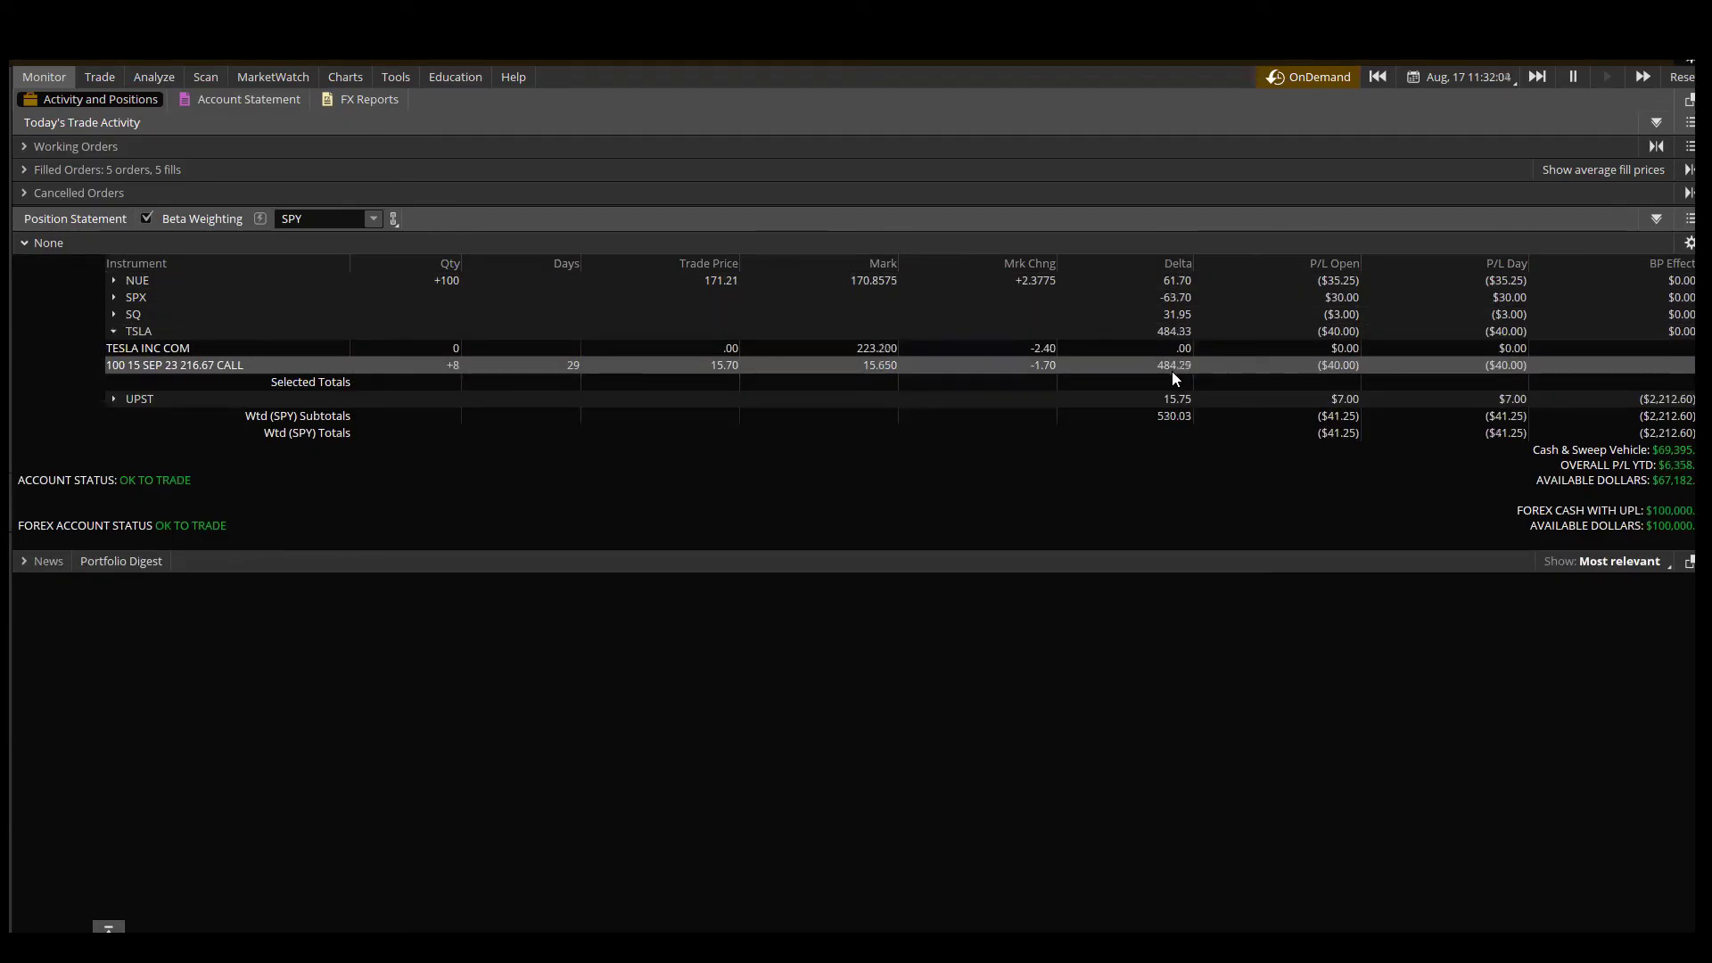
pyautogui.click(112, 330)
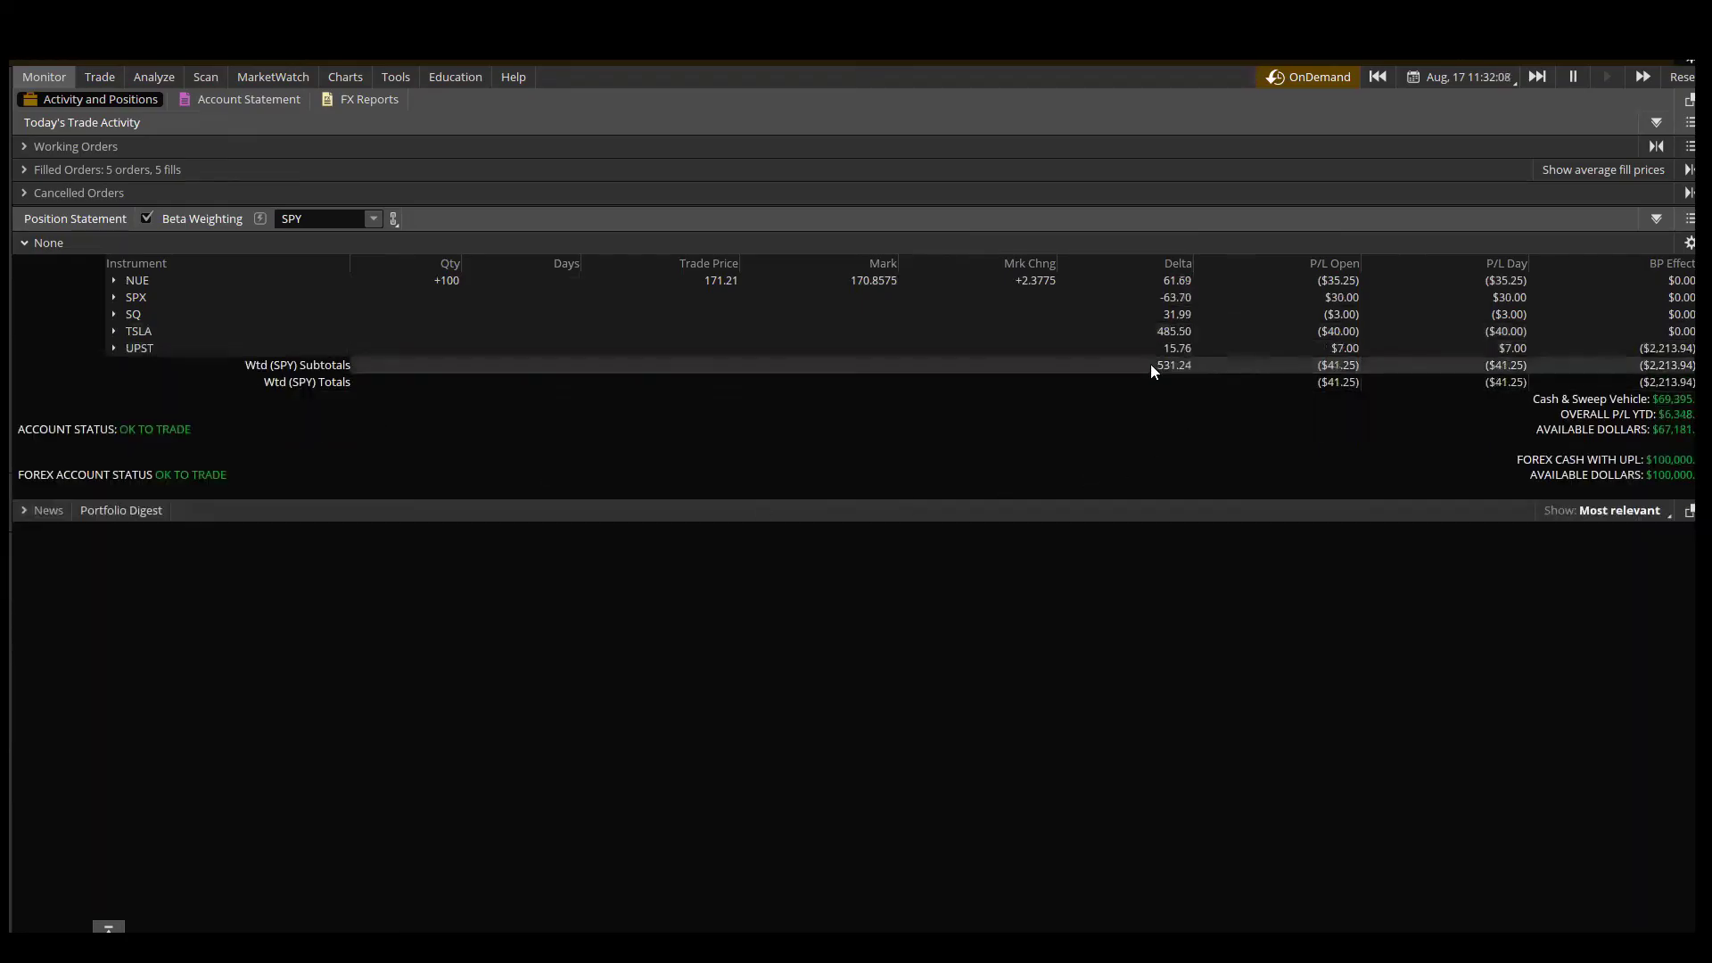